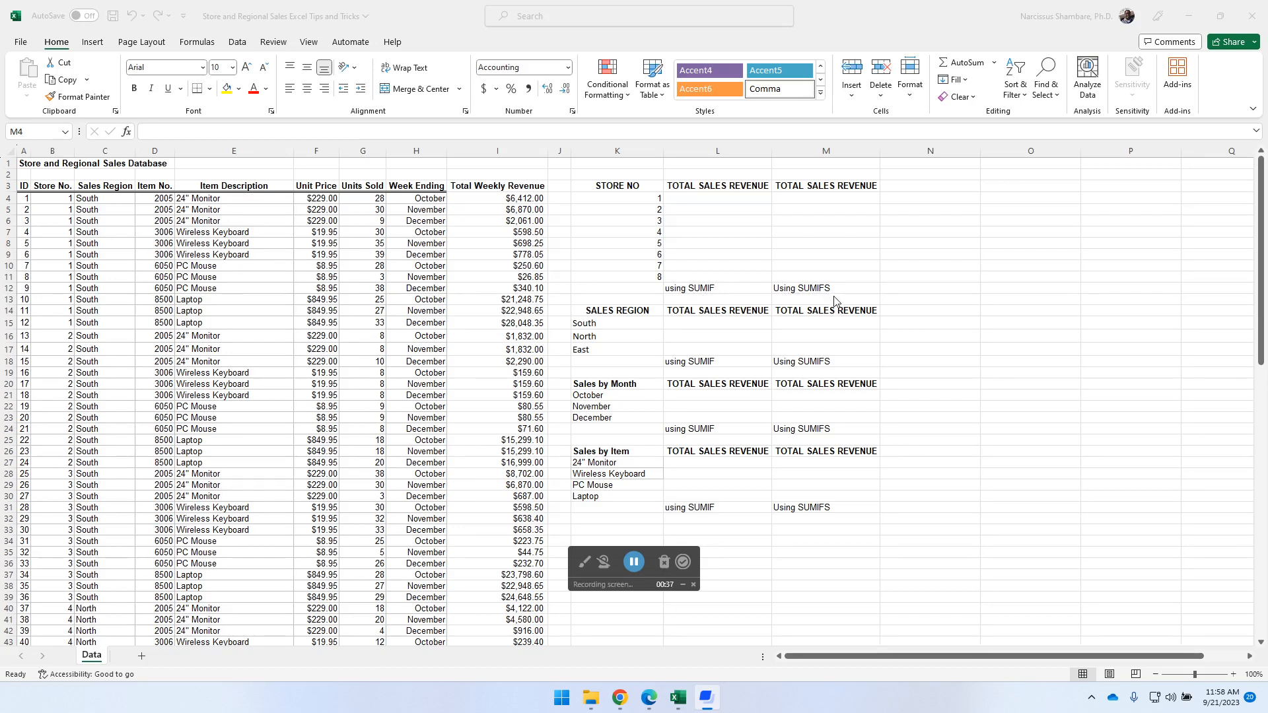
# - Enter =SUMIF(B:B,K4,I:I) in L4 to total the weekly revenue for store 1
pyautogui.click(701, 200)
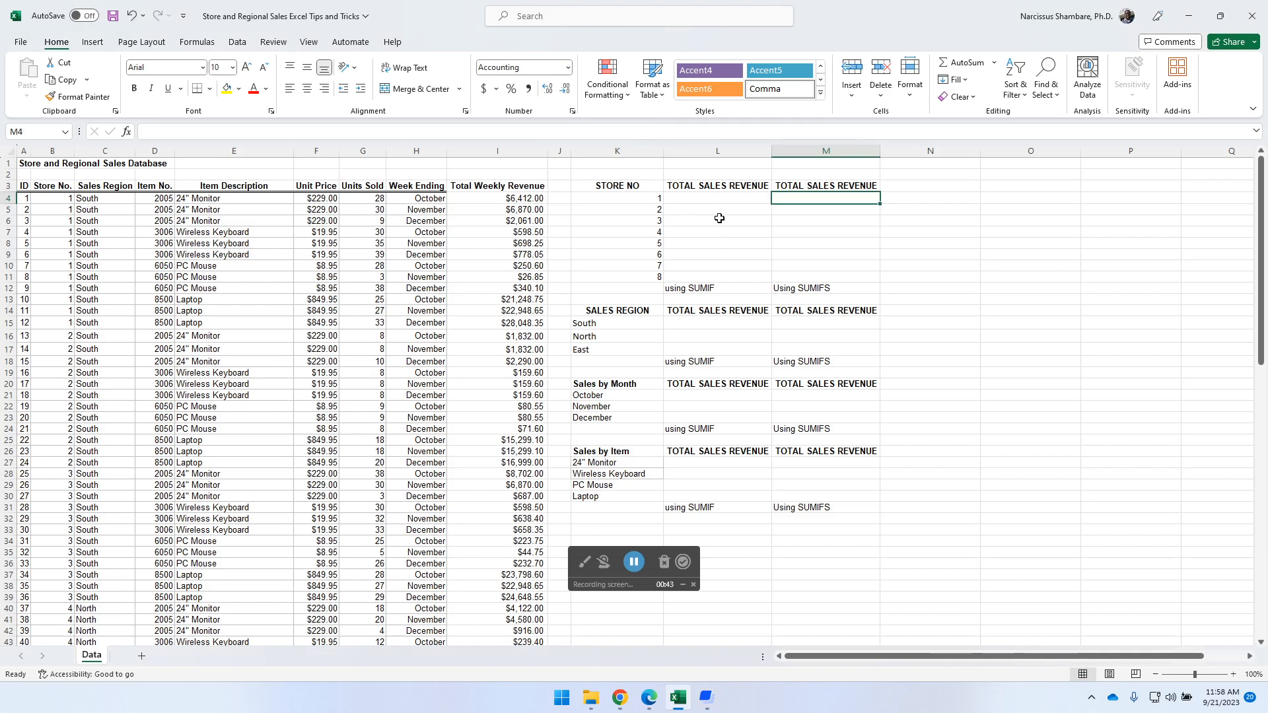
pyautogui.click(704, 200)
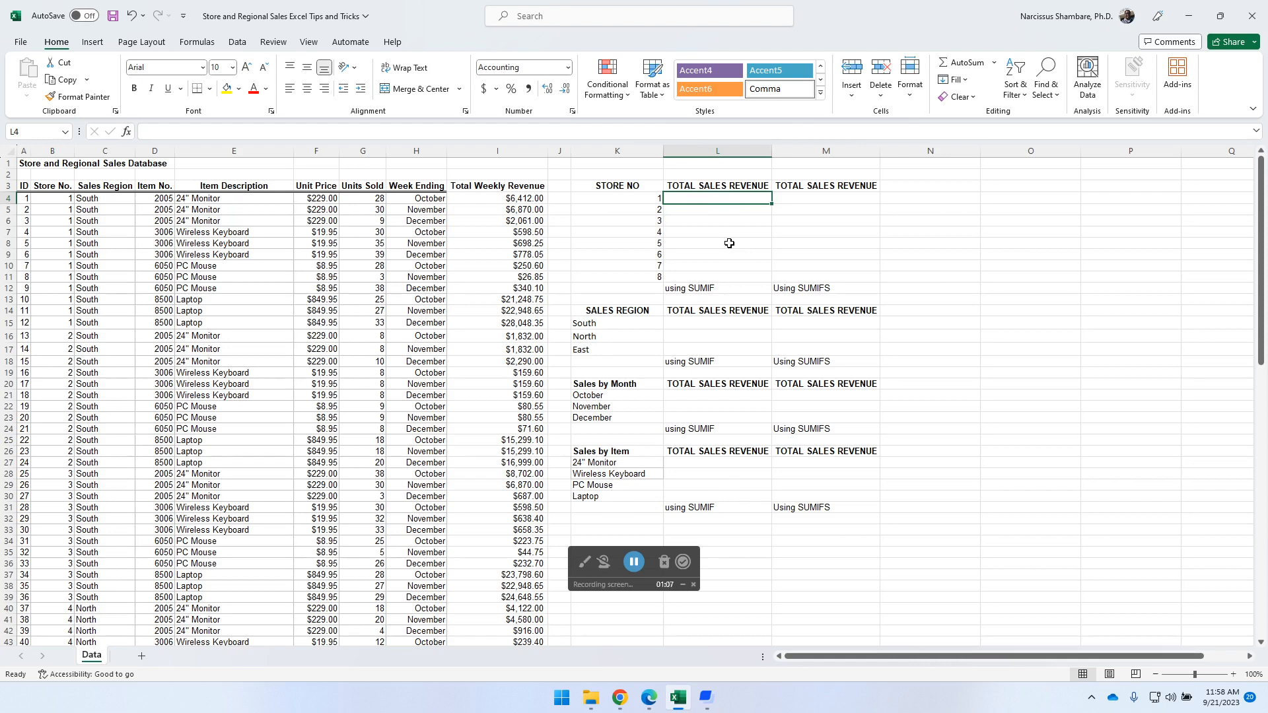
pyautogui.write('=')
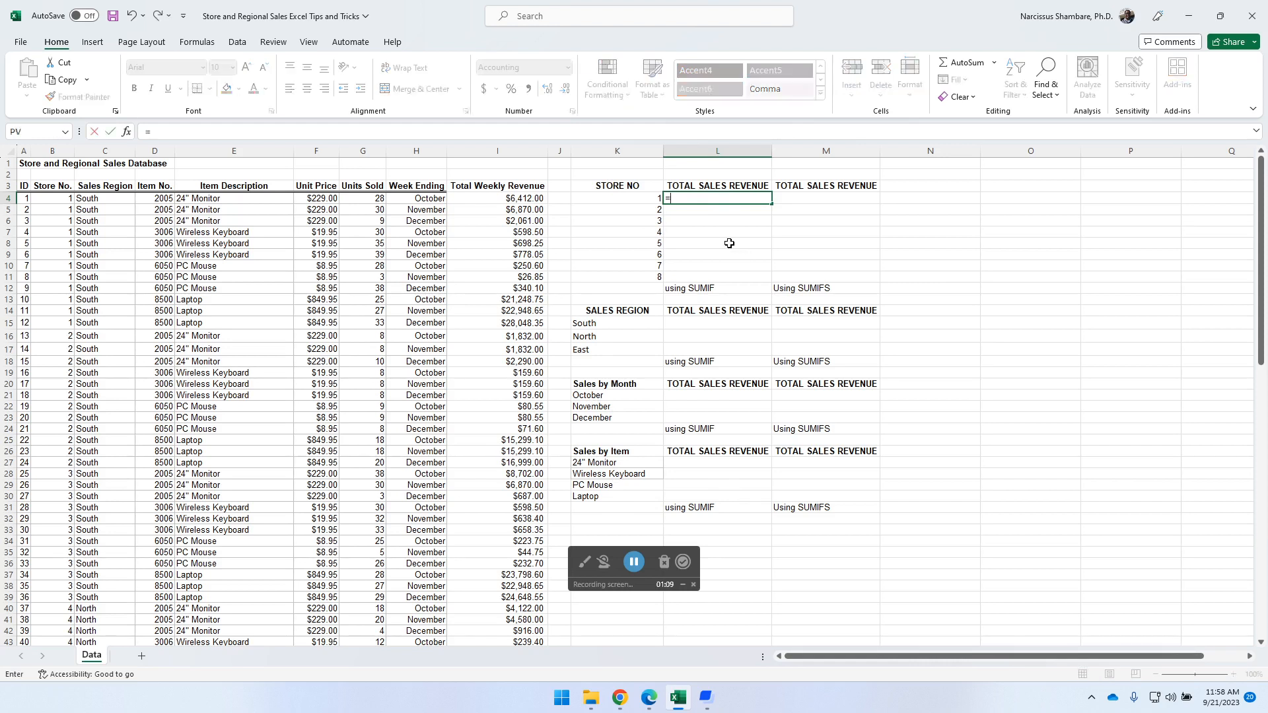
pyautogui.write('sum')
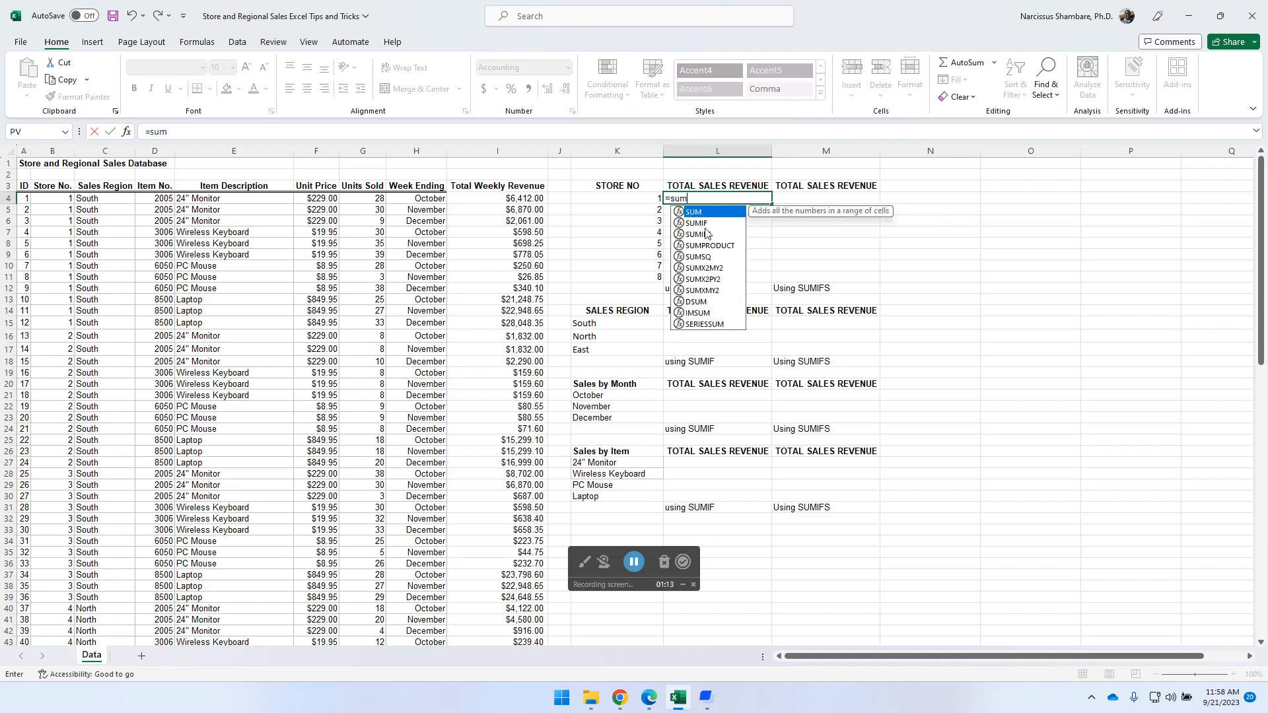
pyautogui.doubleClick(707, 224)
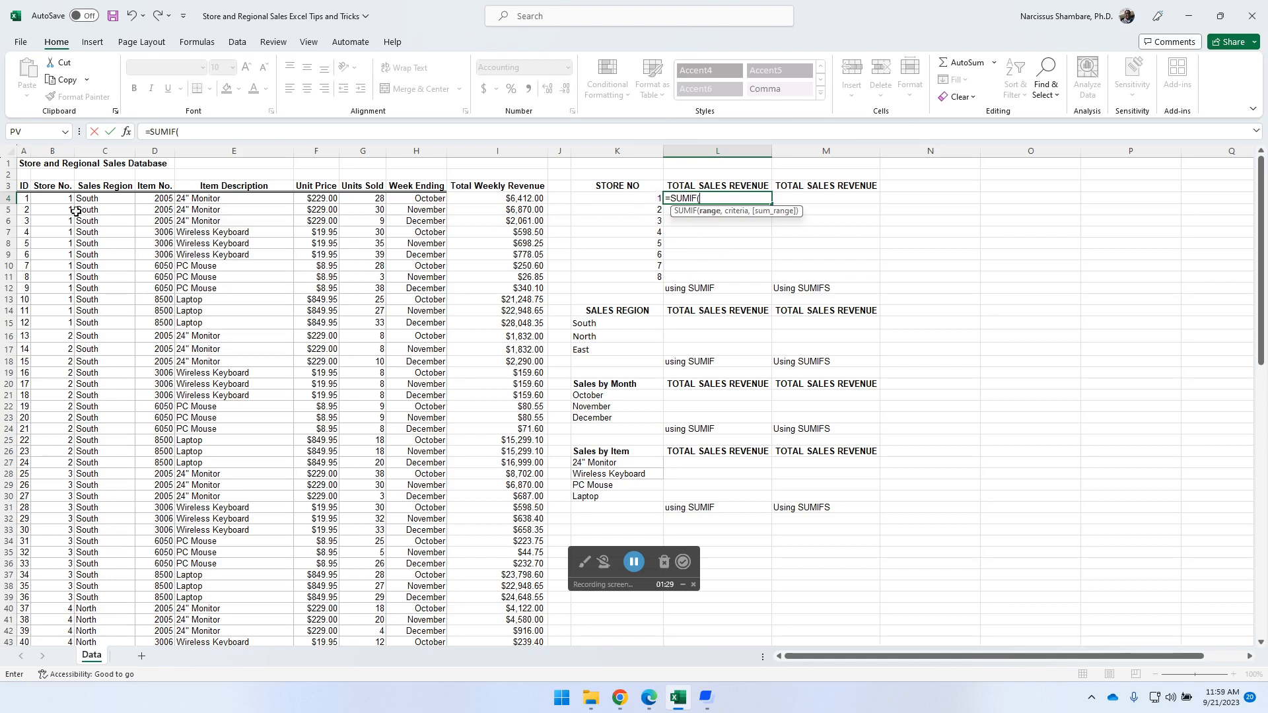
pyautogui.click(56, 150)
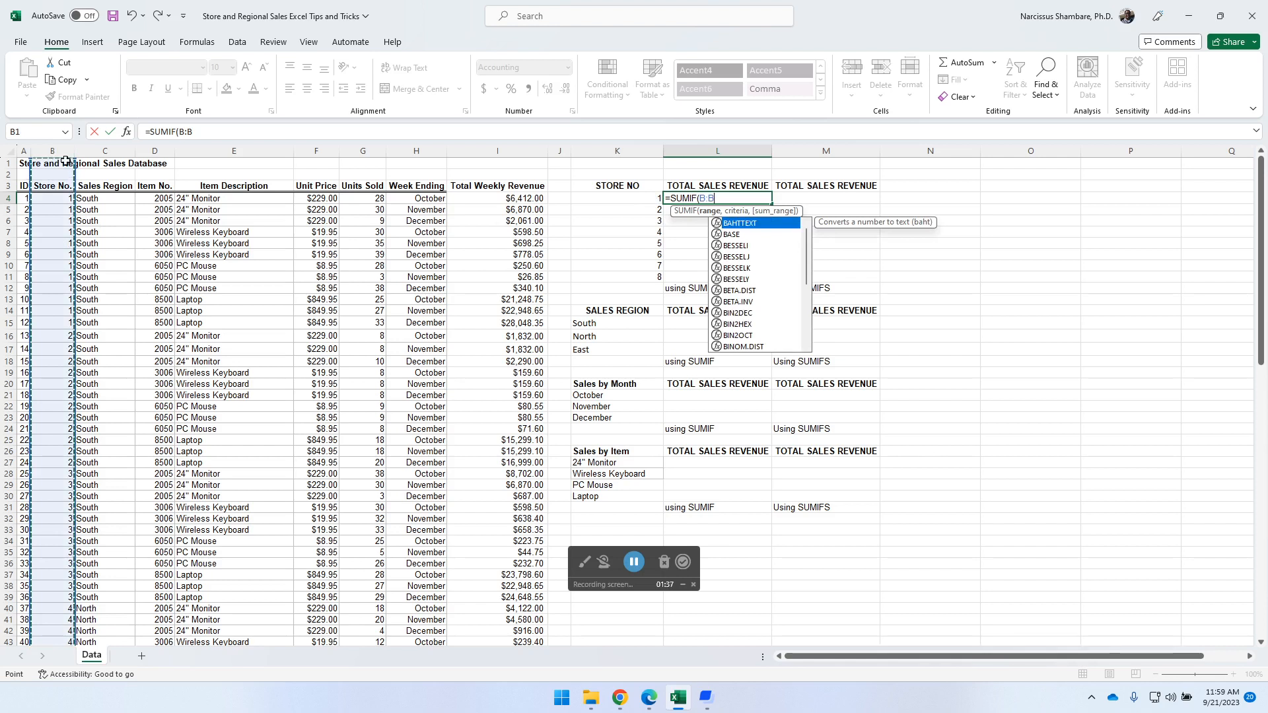
pyautogui.write(',')
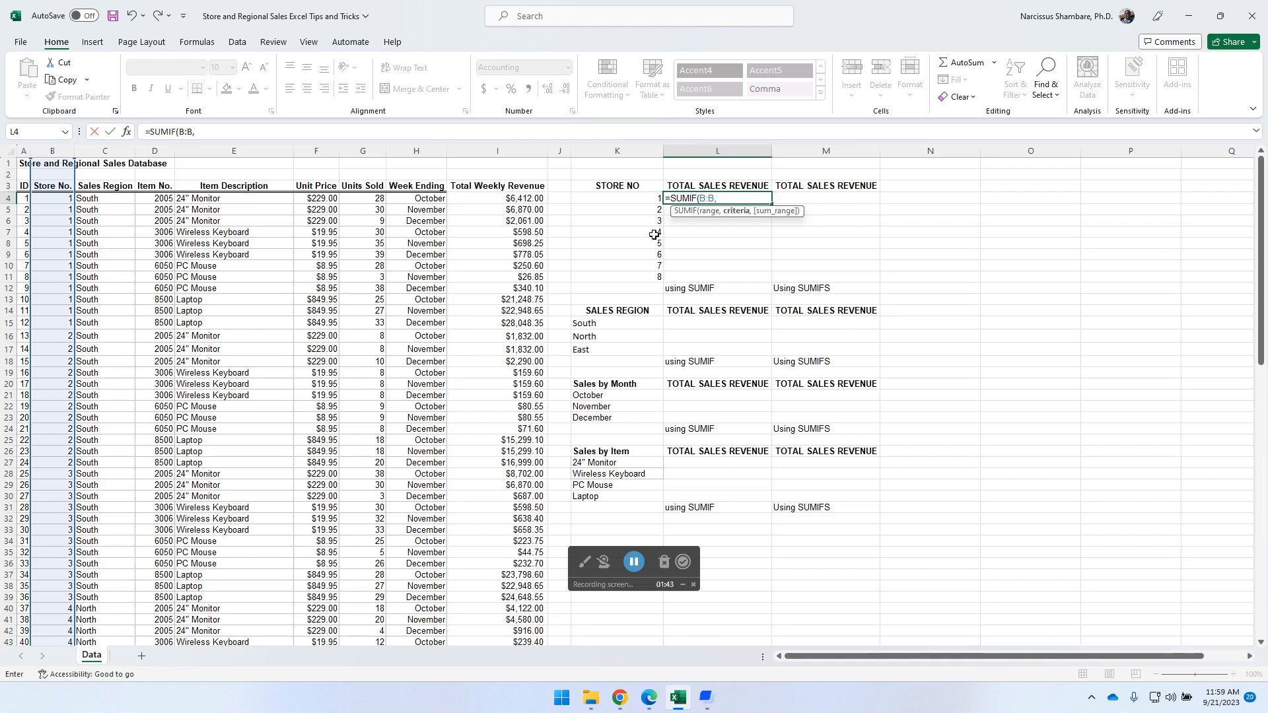
pyautogui.click(652, 198)
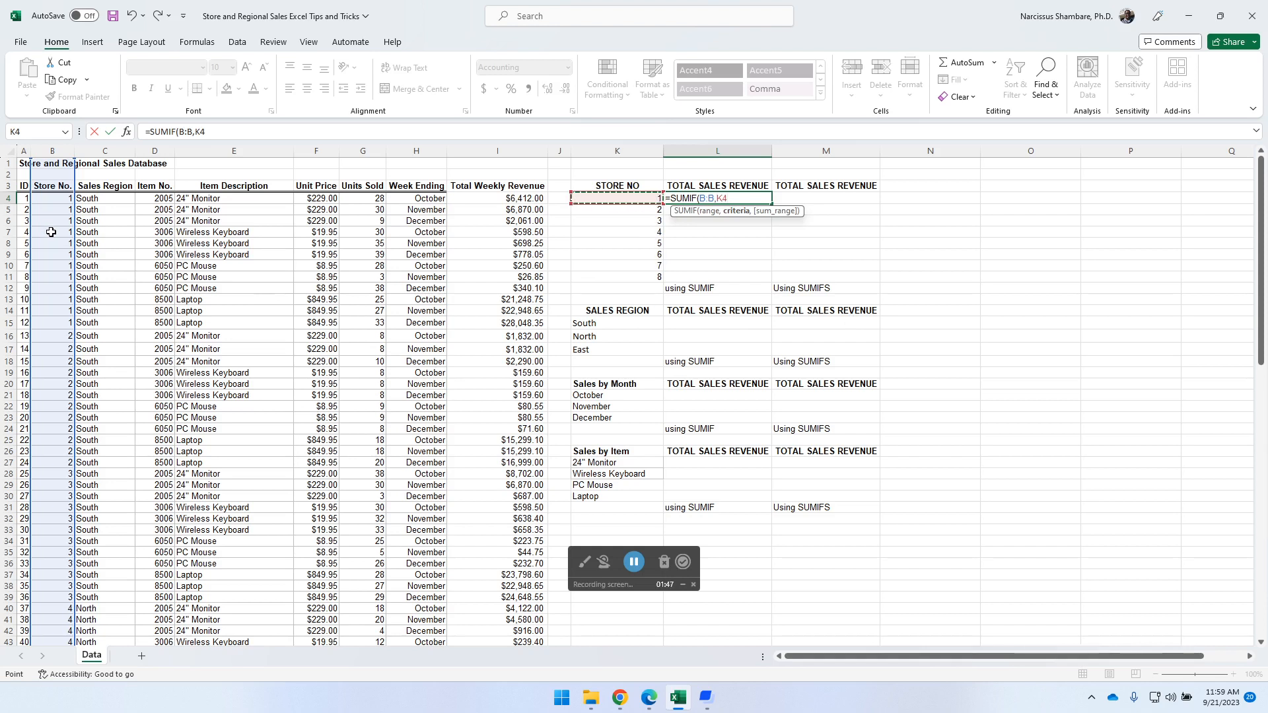
pyautogui.write(',')
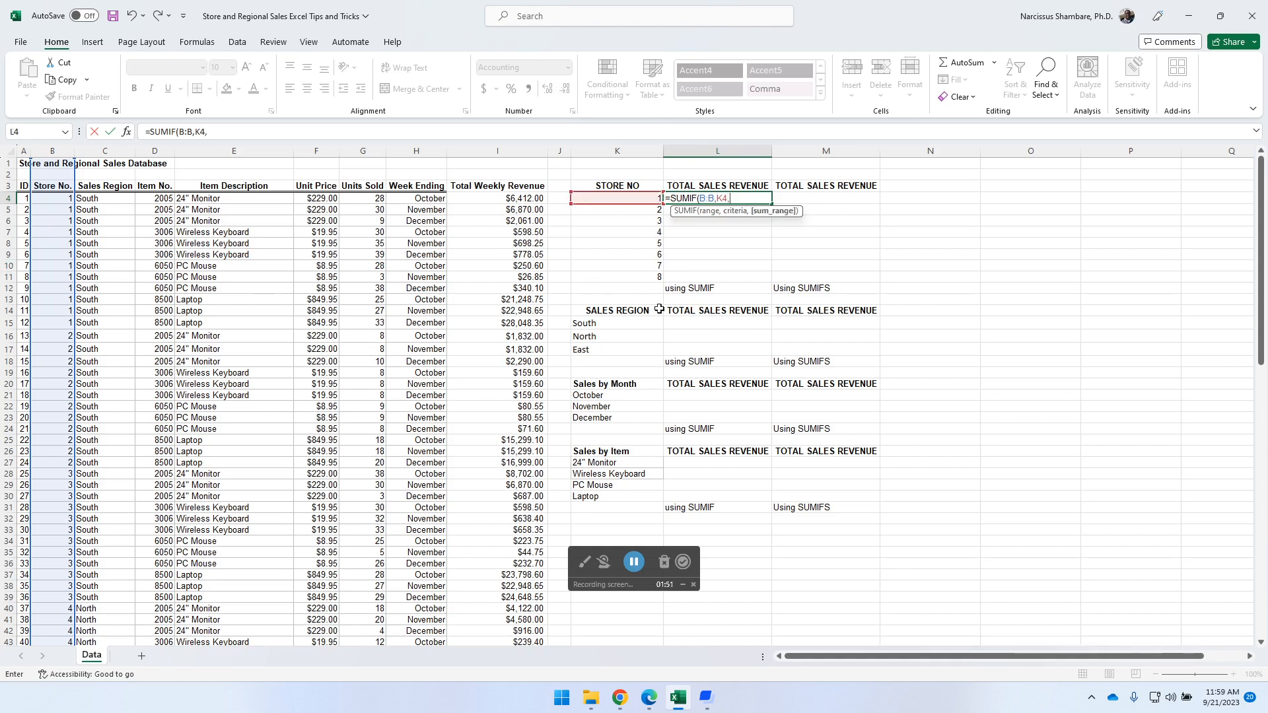
pyautogui.click(514, 150)
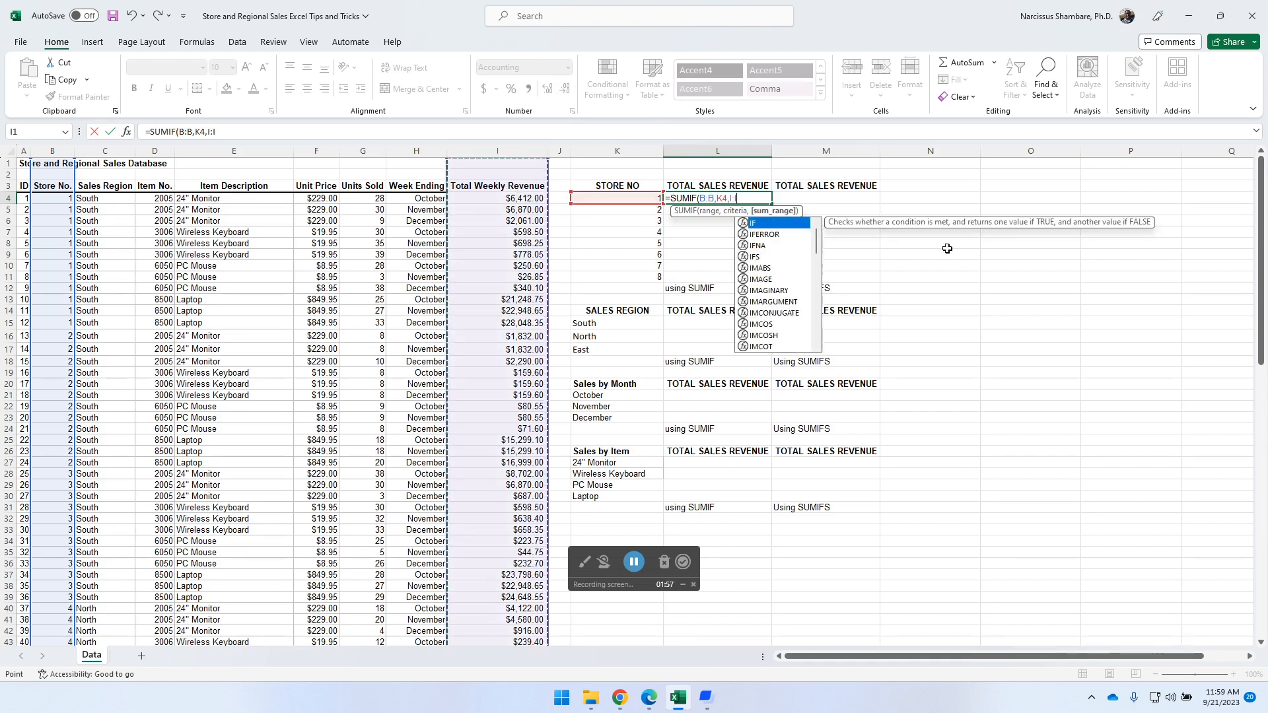
pyautogui.write(')')
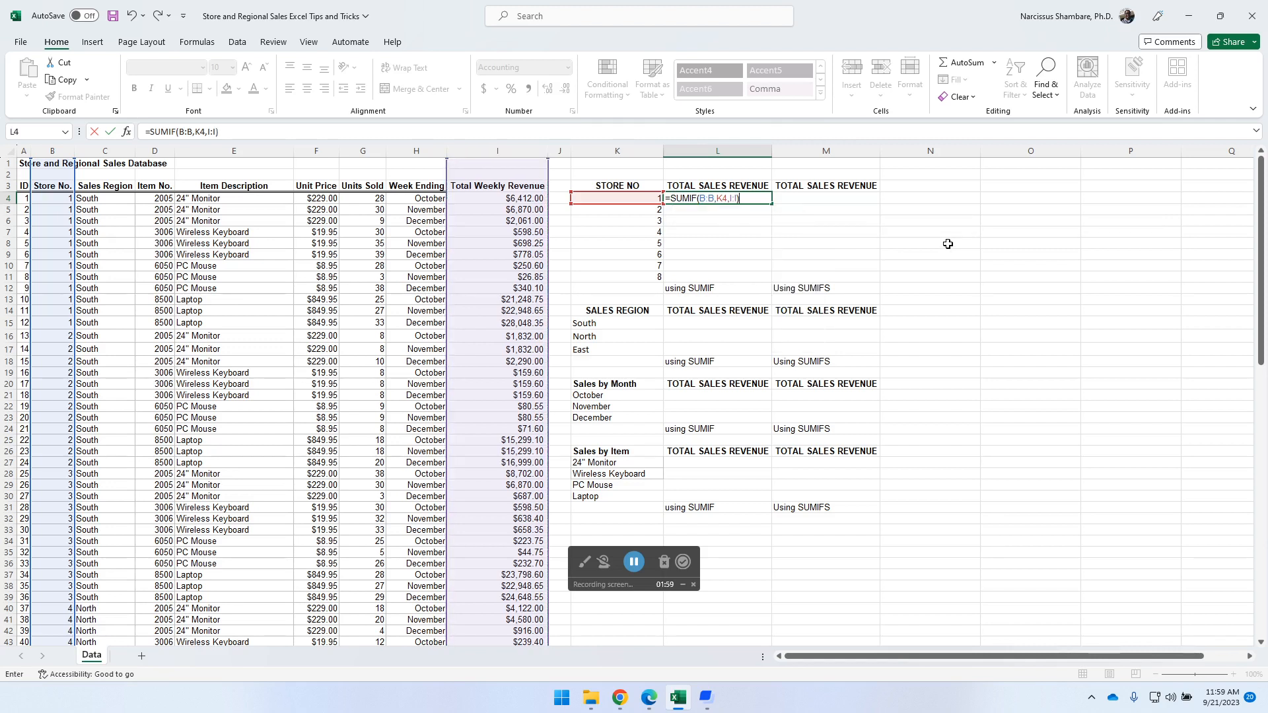
pyautogui.press('Return')
# - Fill the SUMIF formula from L4 down through L11 for the remaining stores
pyautogui.press('Up')
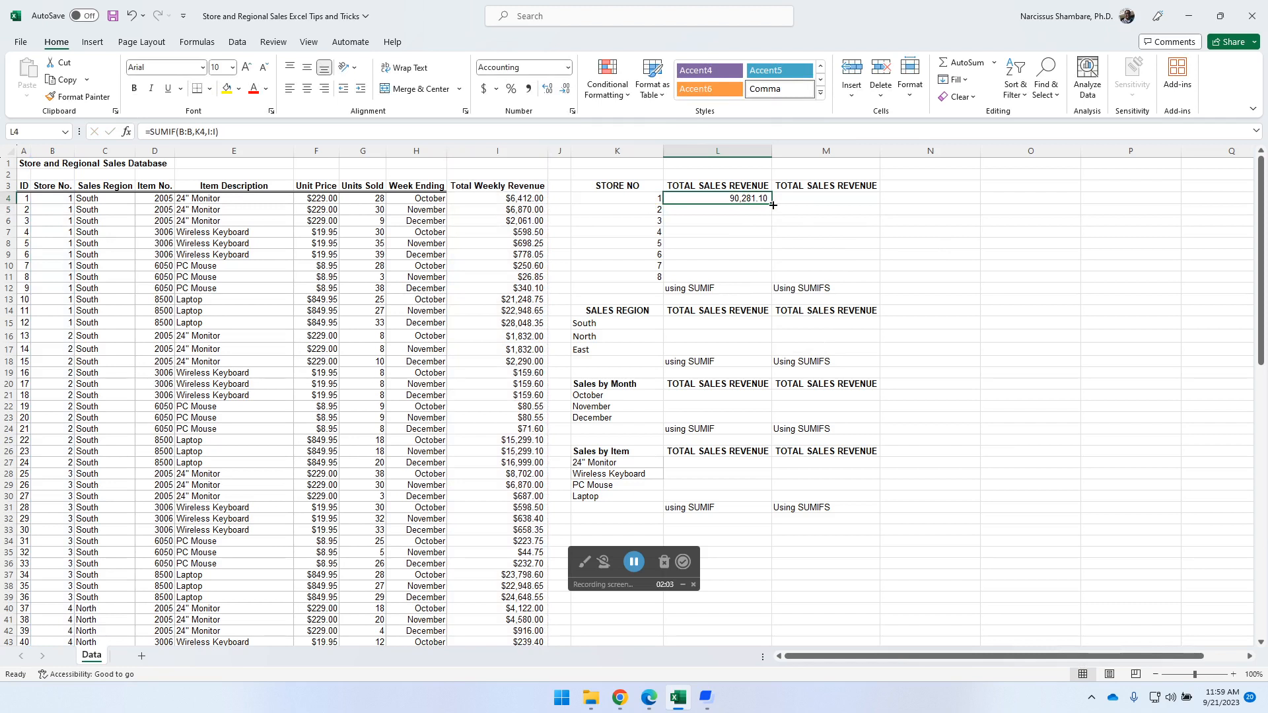
pyautogui.moveTo(772, 206); pyautogui.dragTo(773, 283)
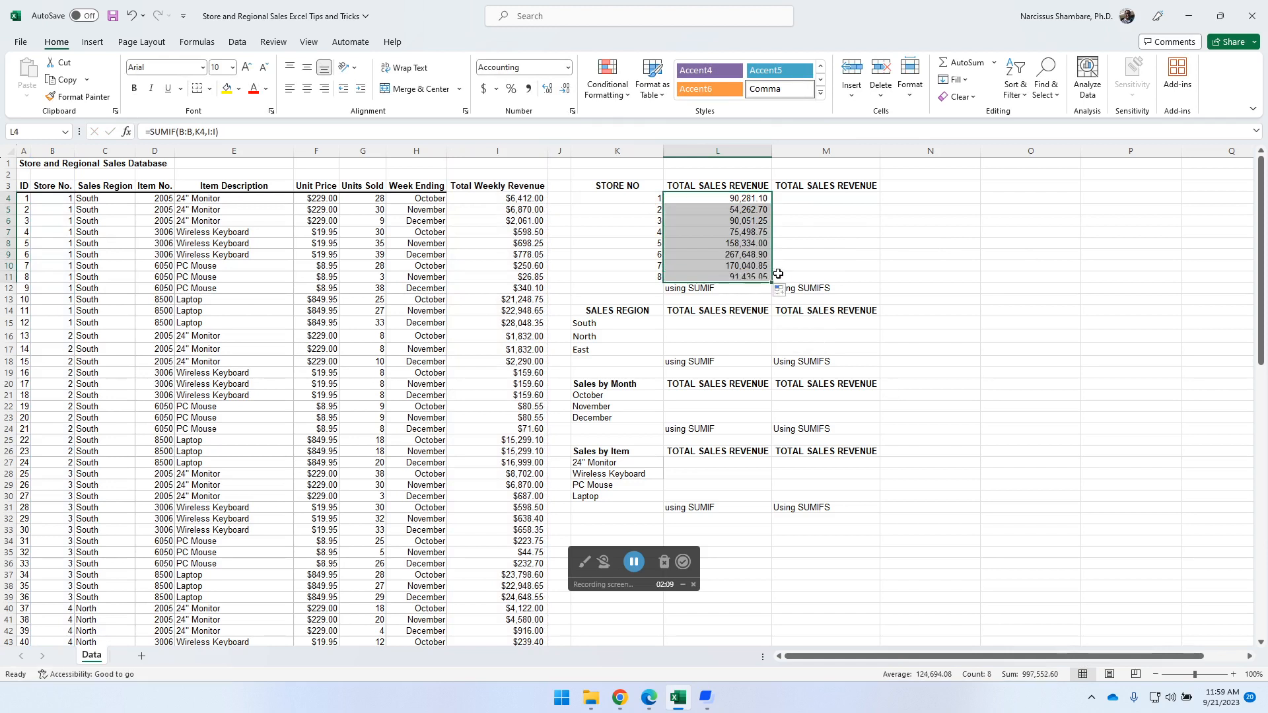
pyautogui.click(763, 266)
# - Enter =SUMIF(C:C,K15,I:I) in L15 for the South region's revenue and fill it down through L17
pyautogui.click(707, 328)
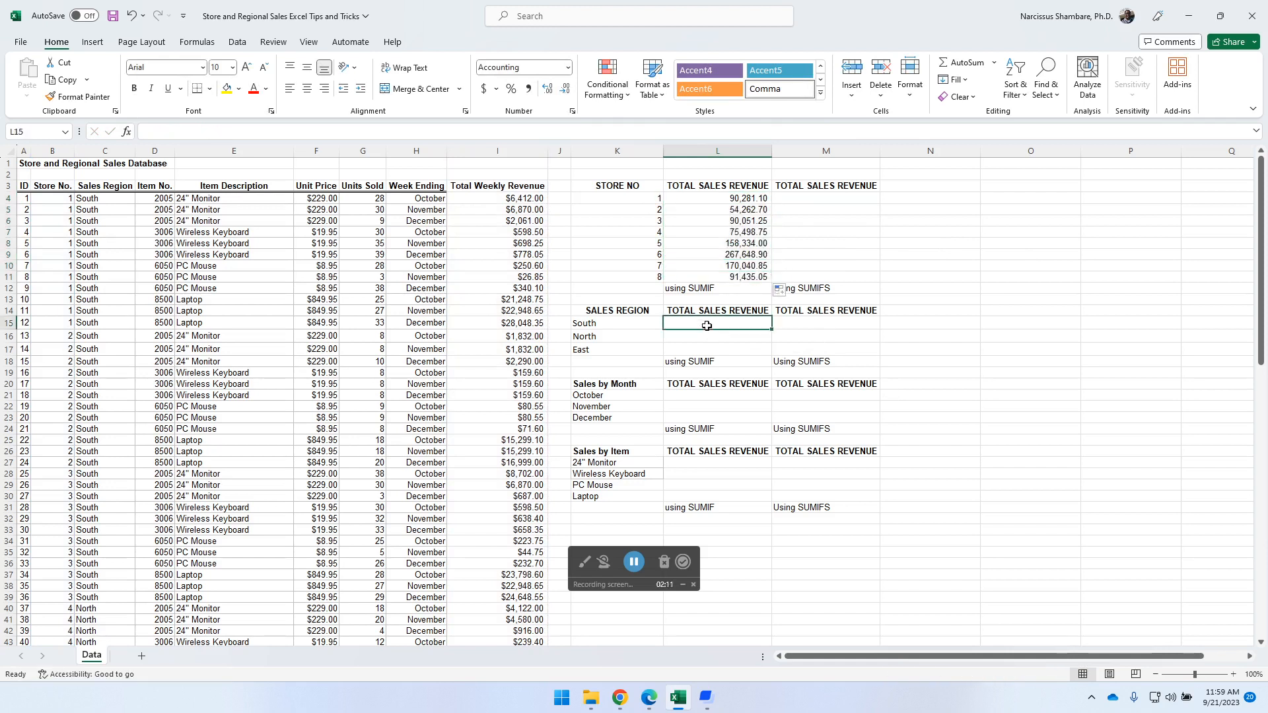
pyautogui.write('=')
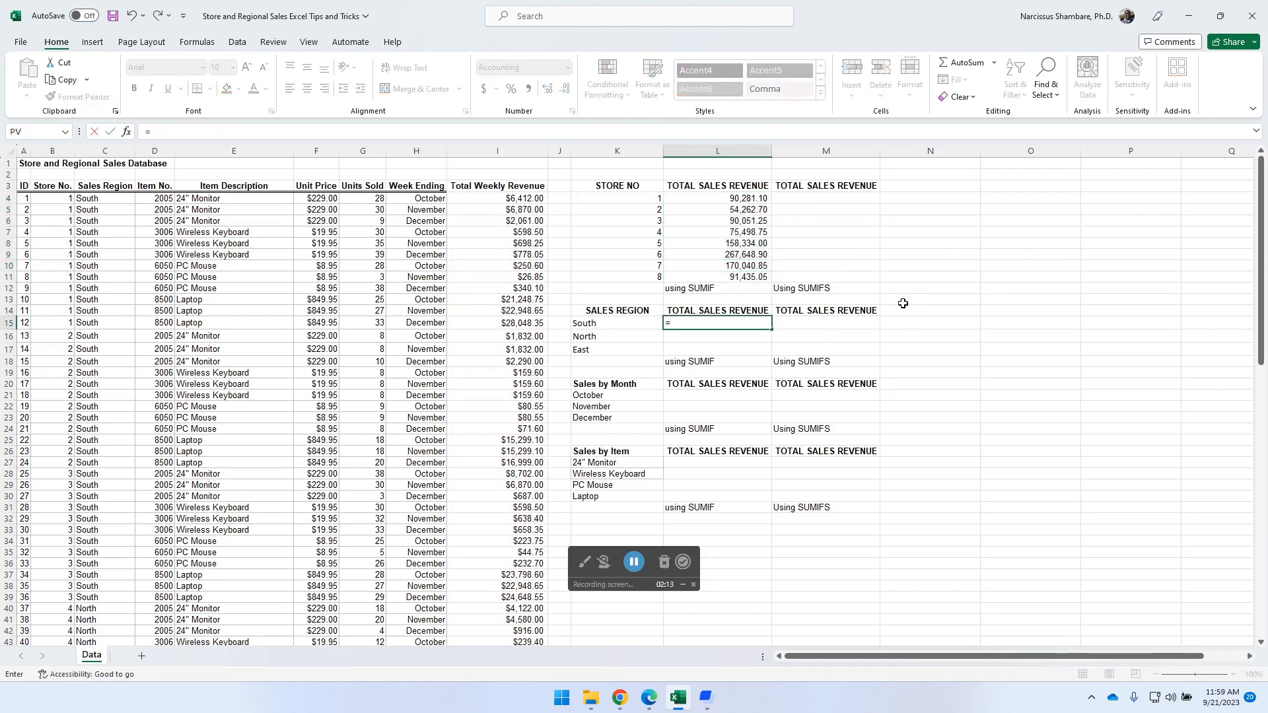
pyautogui.write('sum')
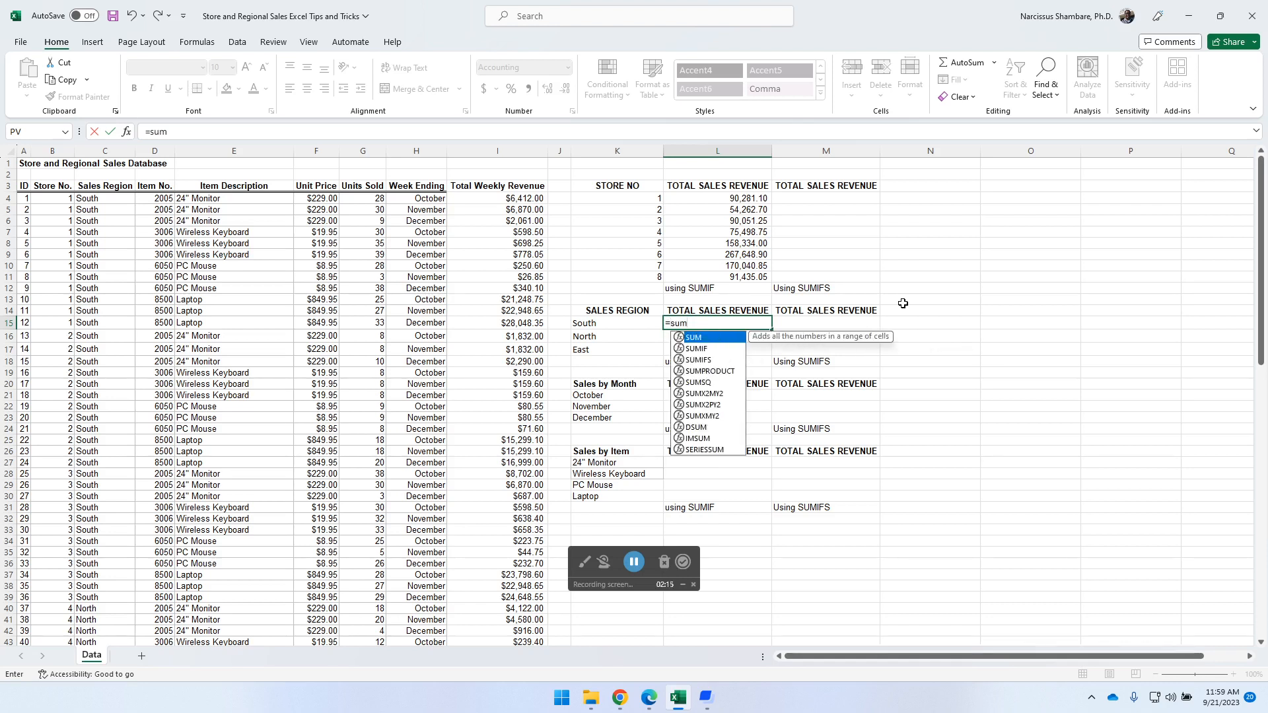
pyautogui.doubleClick(703, 349)
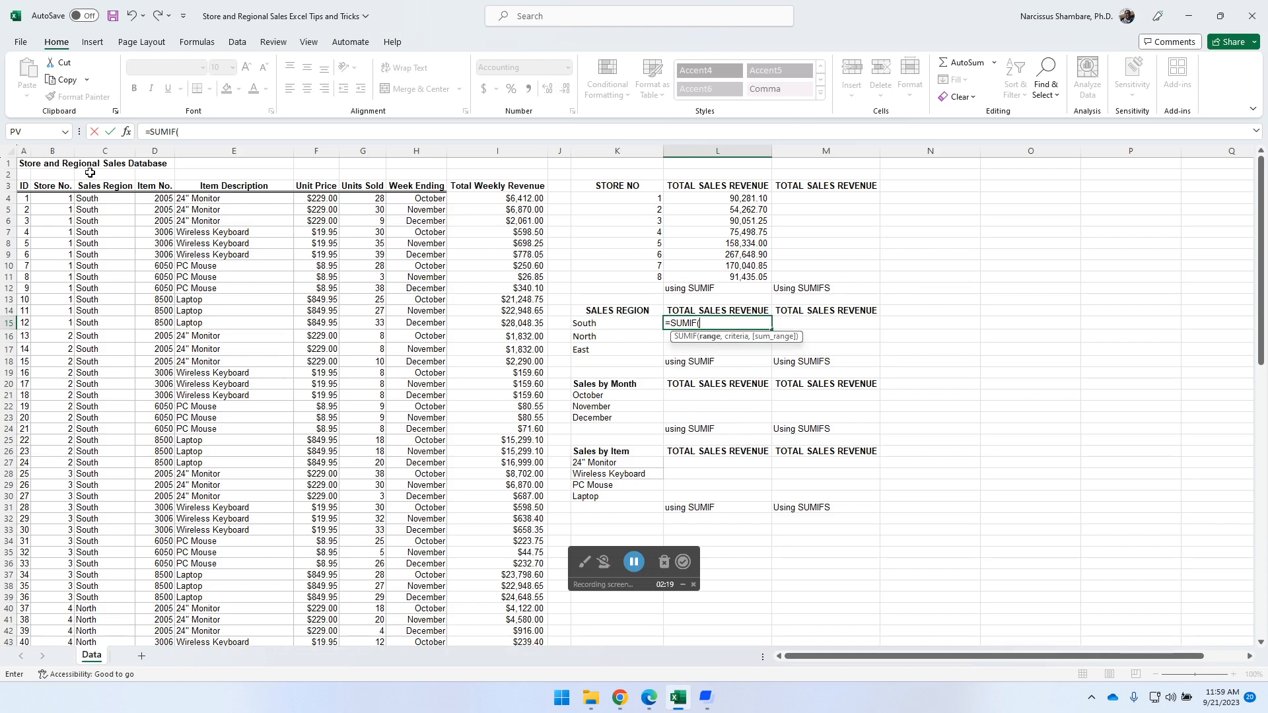
pyautogui.click(106, 148)
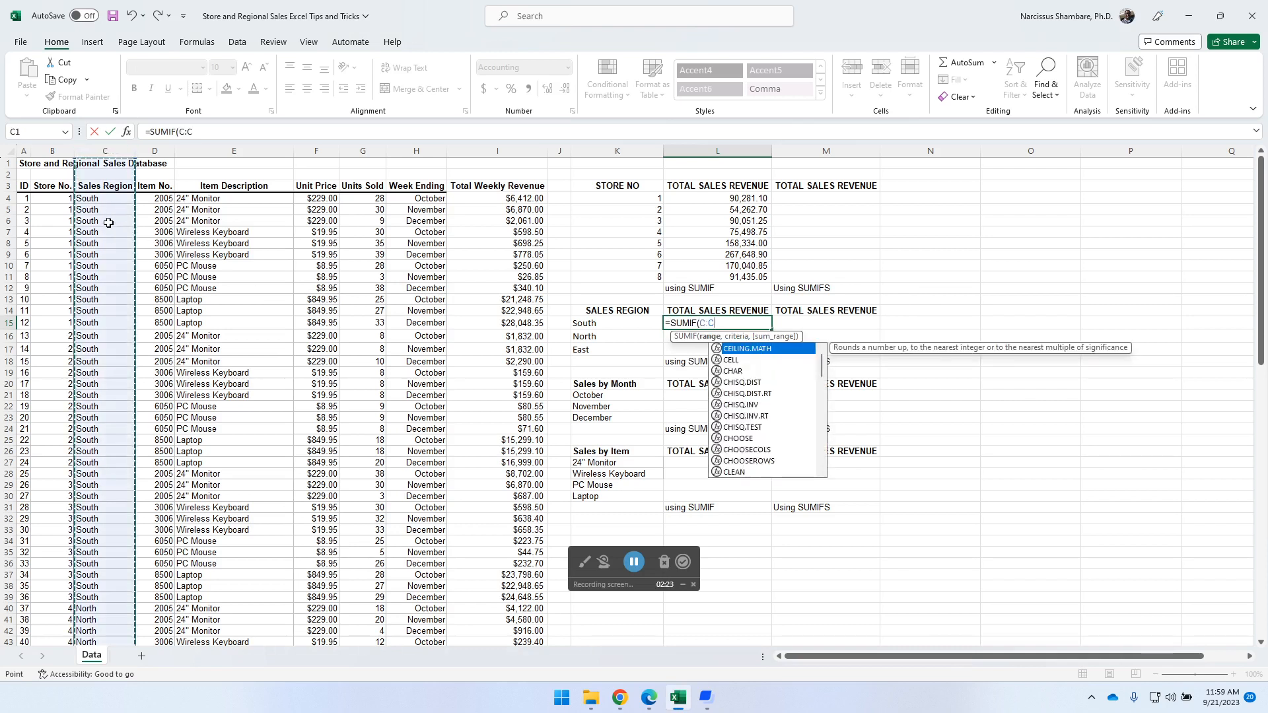
pyautogui.write(',')
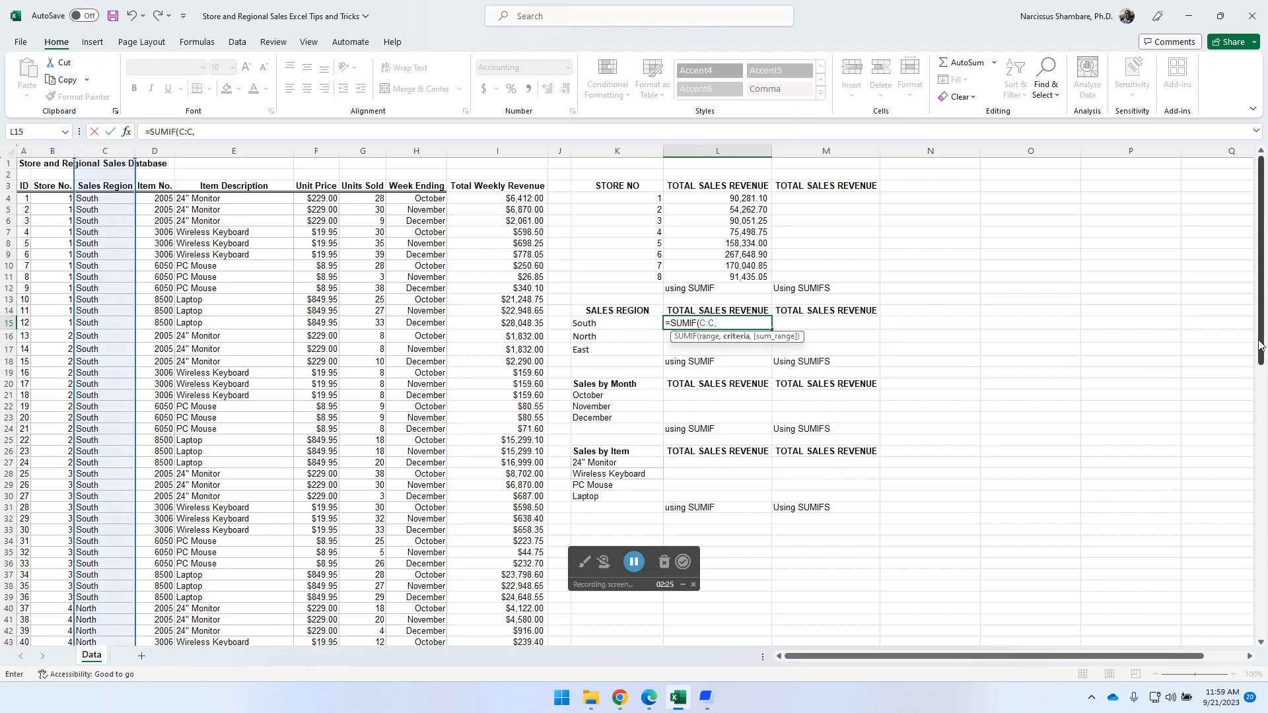
pyautogui.click(601, 325)
pyautogui.write(',')
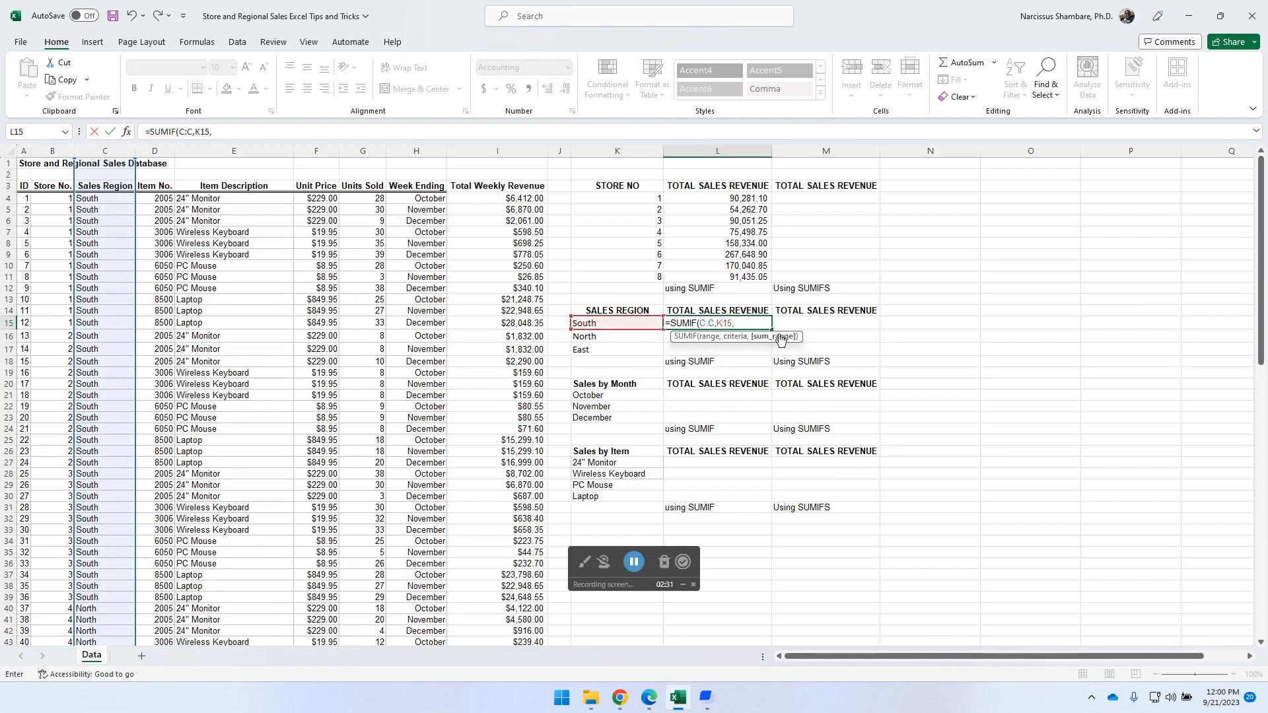
pyautogui.click(507, 152)
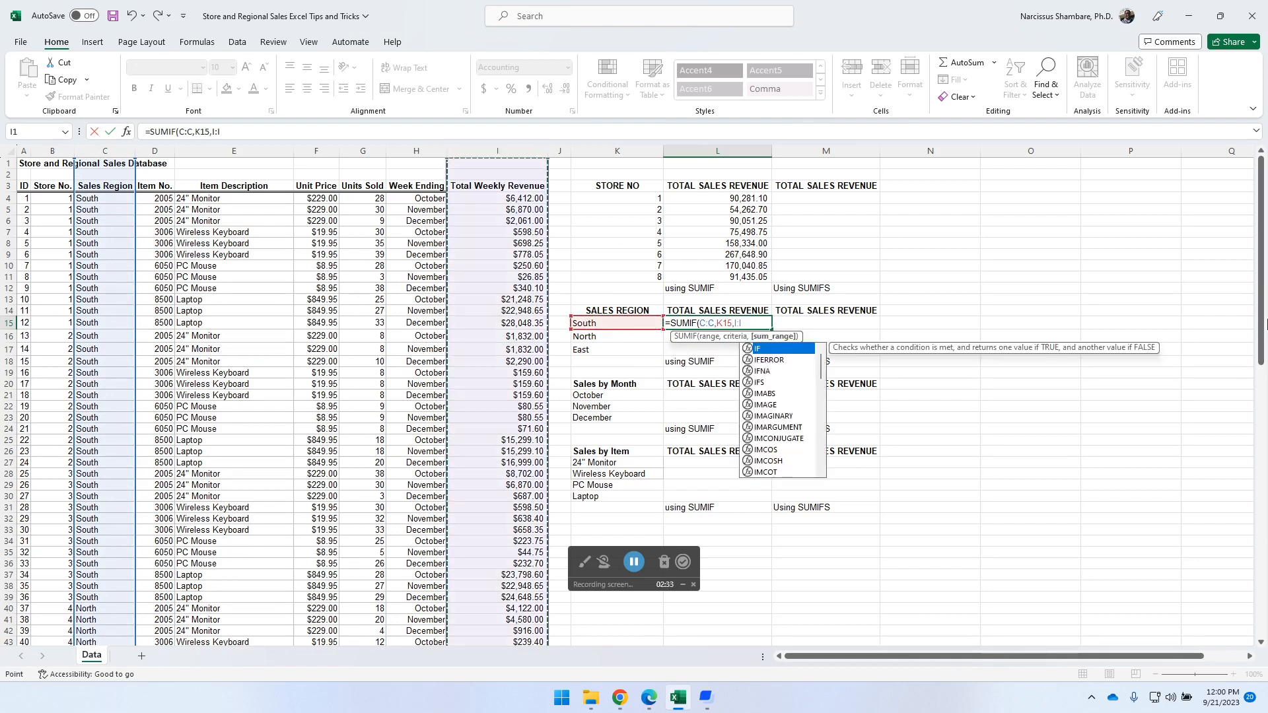
pyautogui.write(')')
pyautogui.press('Return')
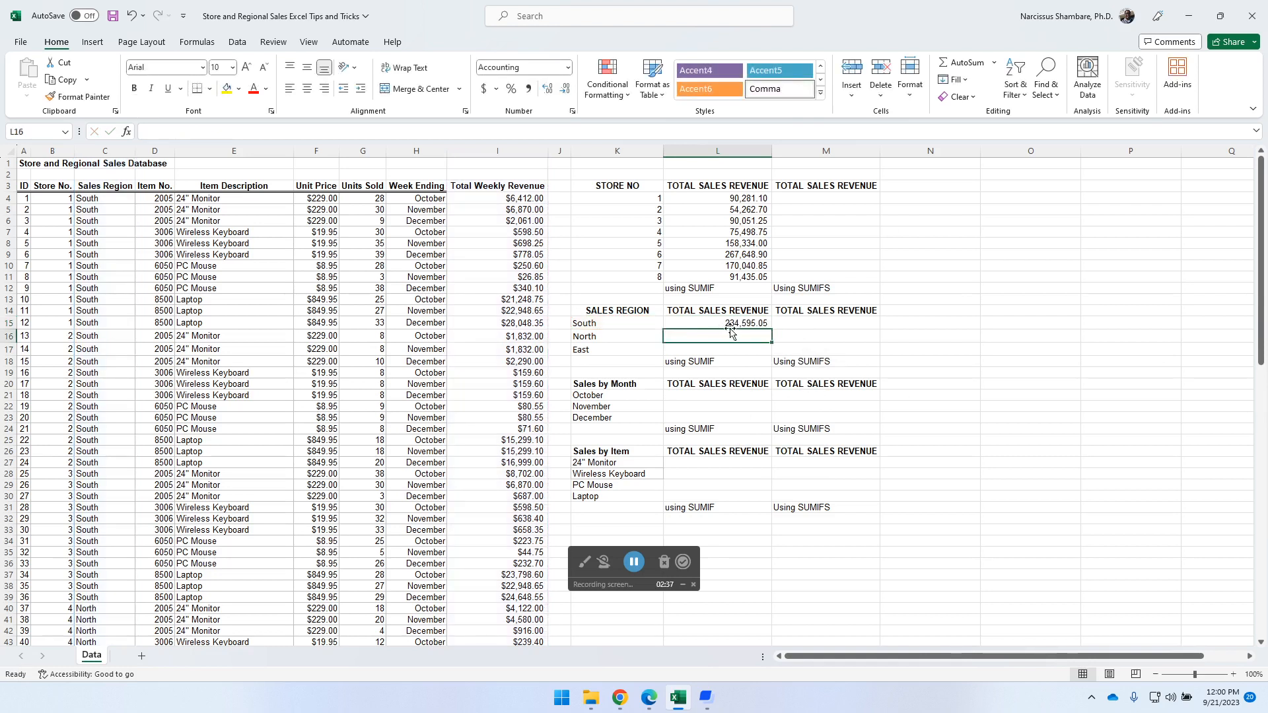
pyautogui.click(759, 323)
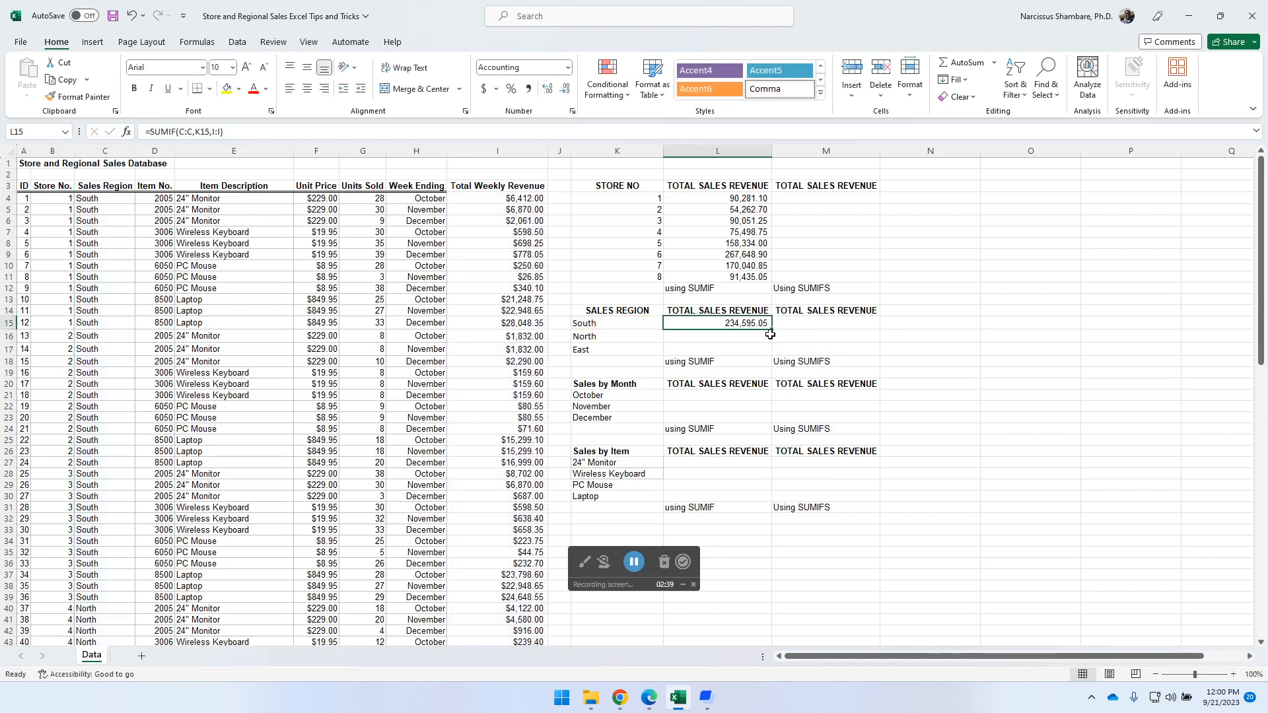
pyautogui.moveTo(772, 330); pyautogui.dragTo(771, 356)
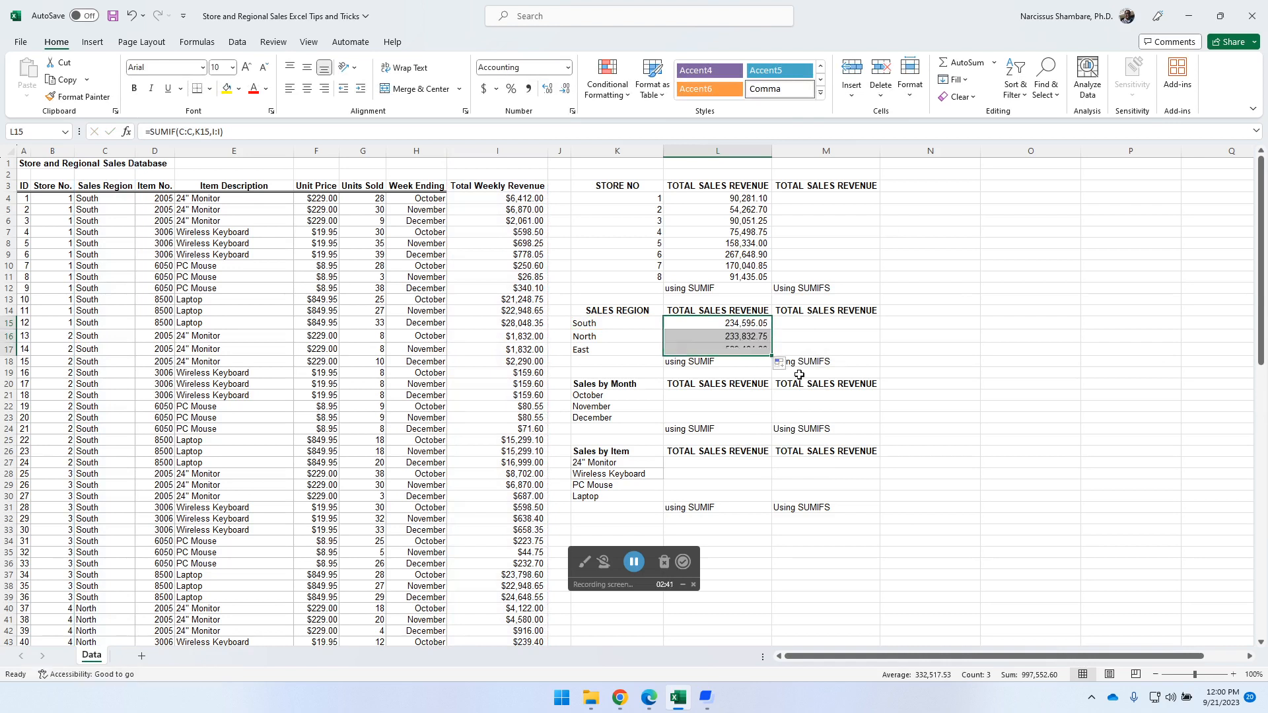
# - Enter =SUMIF(H:H,K21,I:I) in L21 for October's revenue and fill it down through L23
pyautogui.click(724, 397)
pyautogui.write('=su')
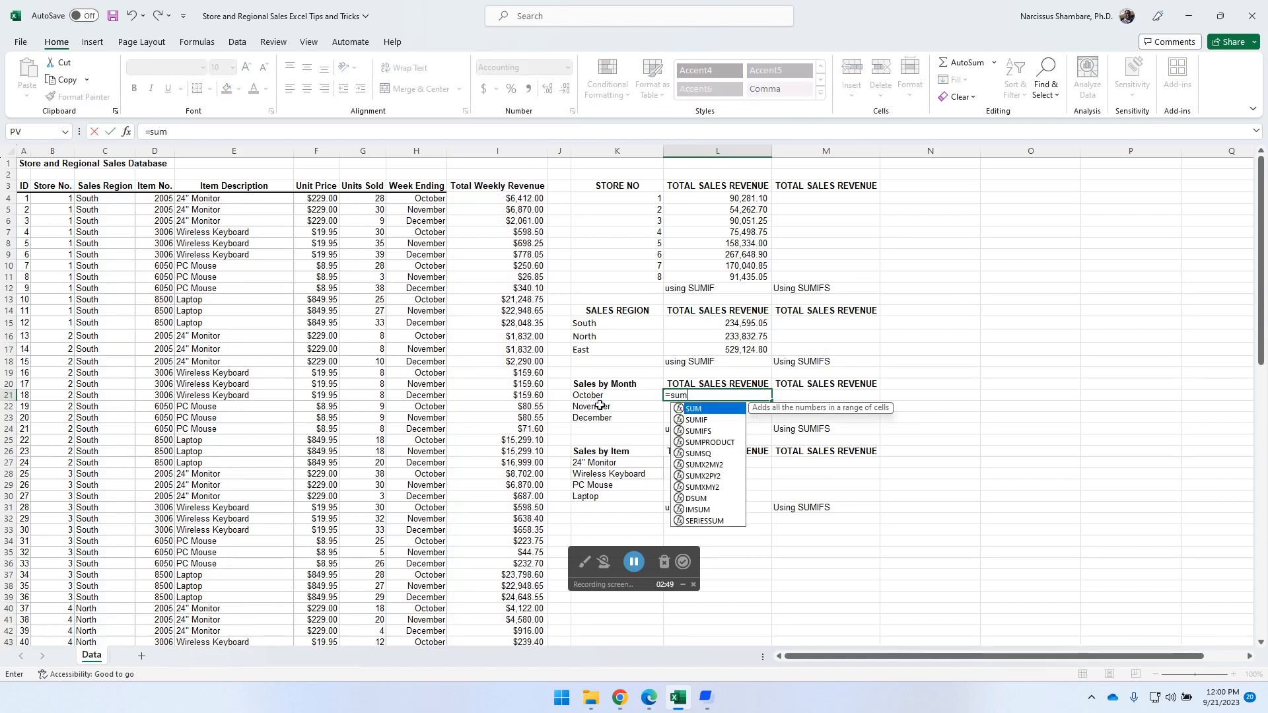
pyautogui.write('m')
pyautogui.doubleClick(705, 420)
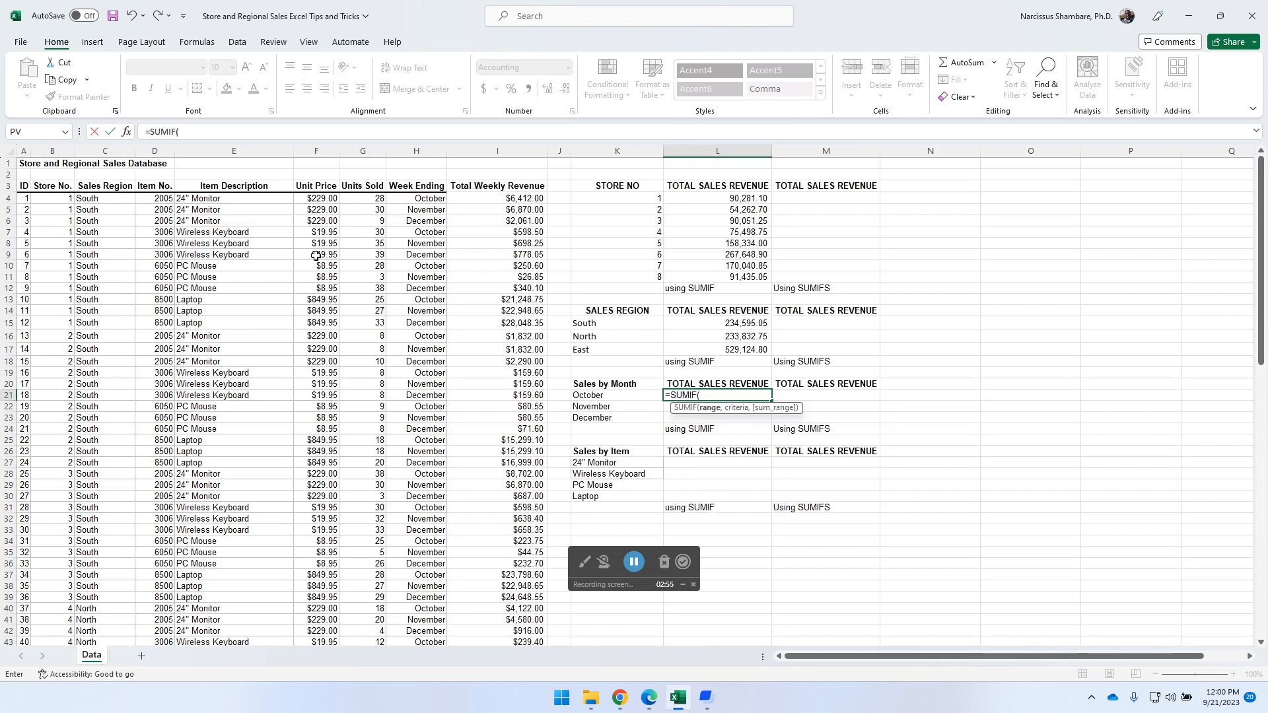
pyautogui.click(421, 145)
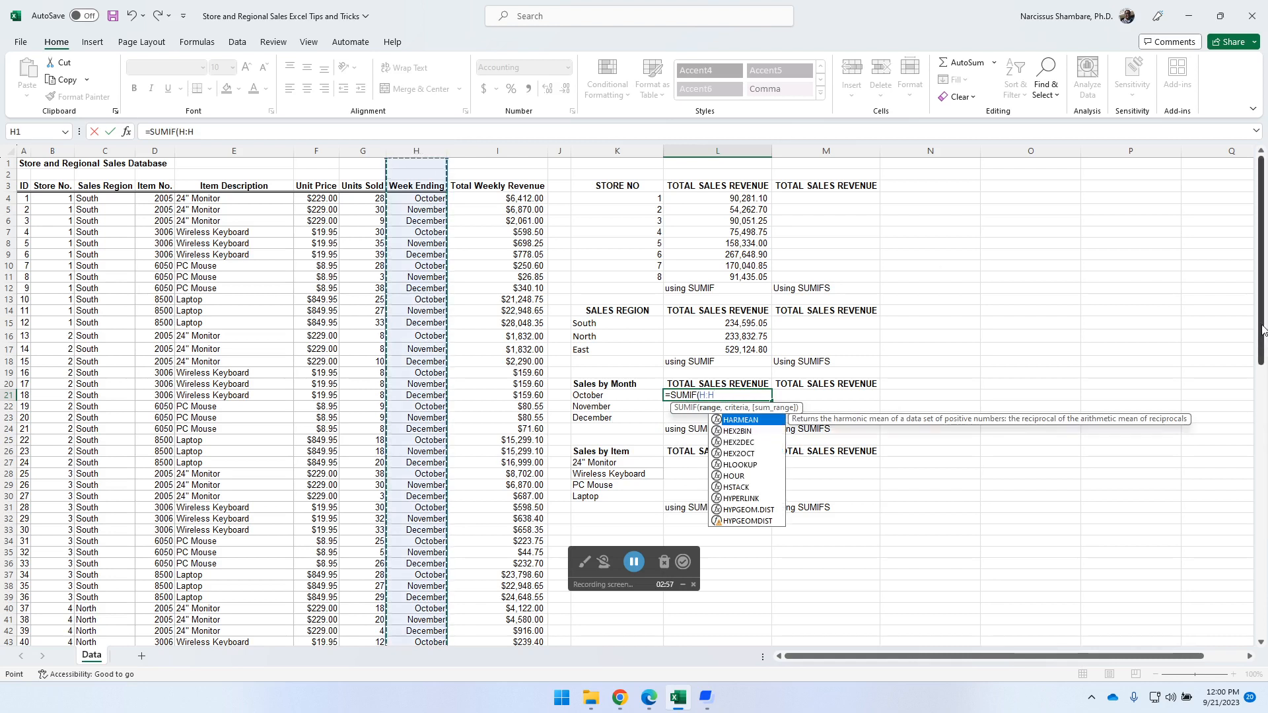
pyautogui.write(',')
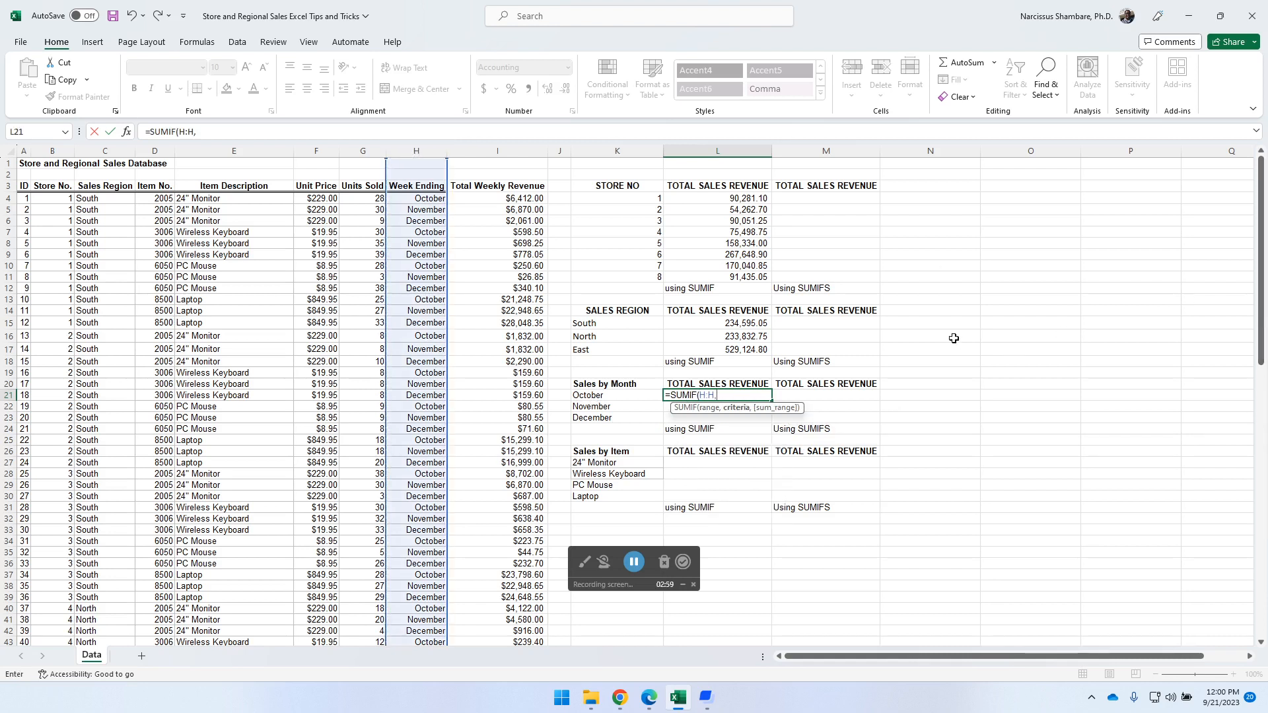
pyautogui.click(621, 396)
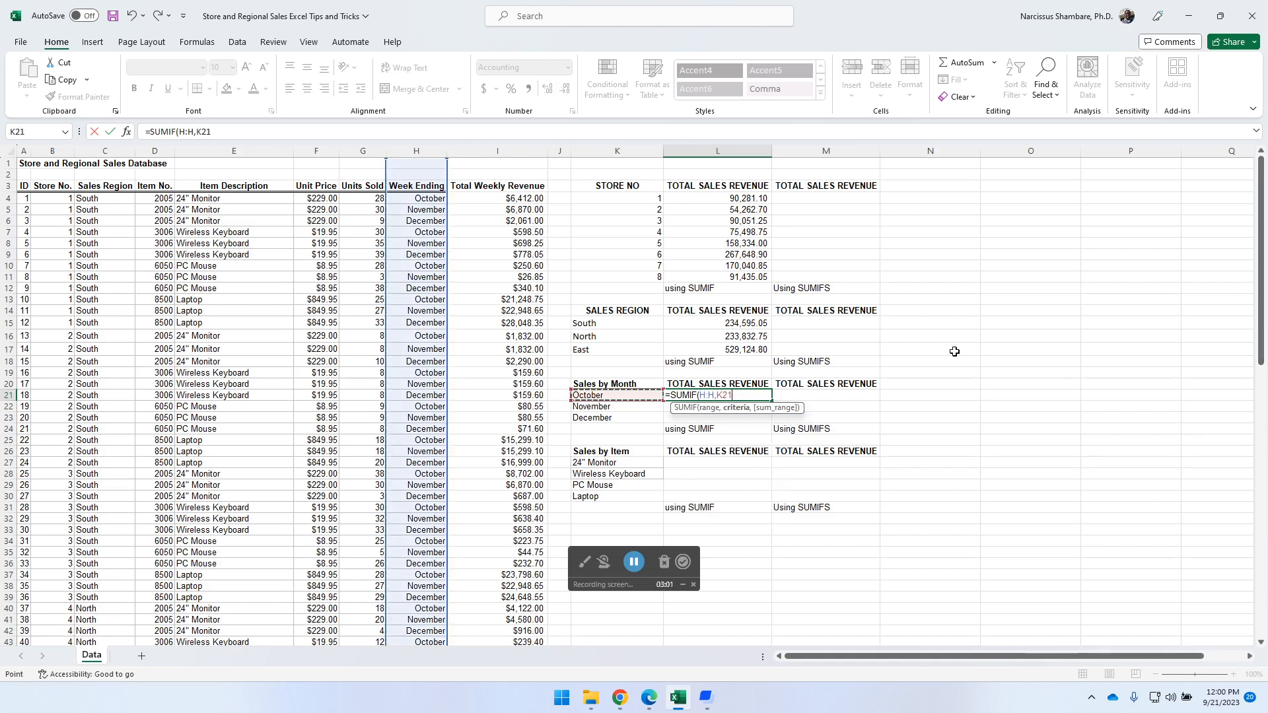
pyautogui.write(',')
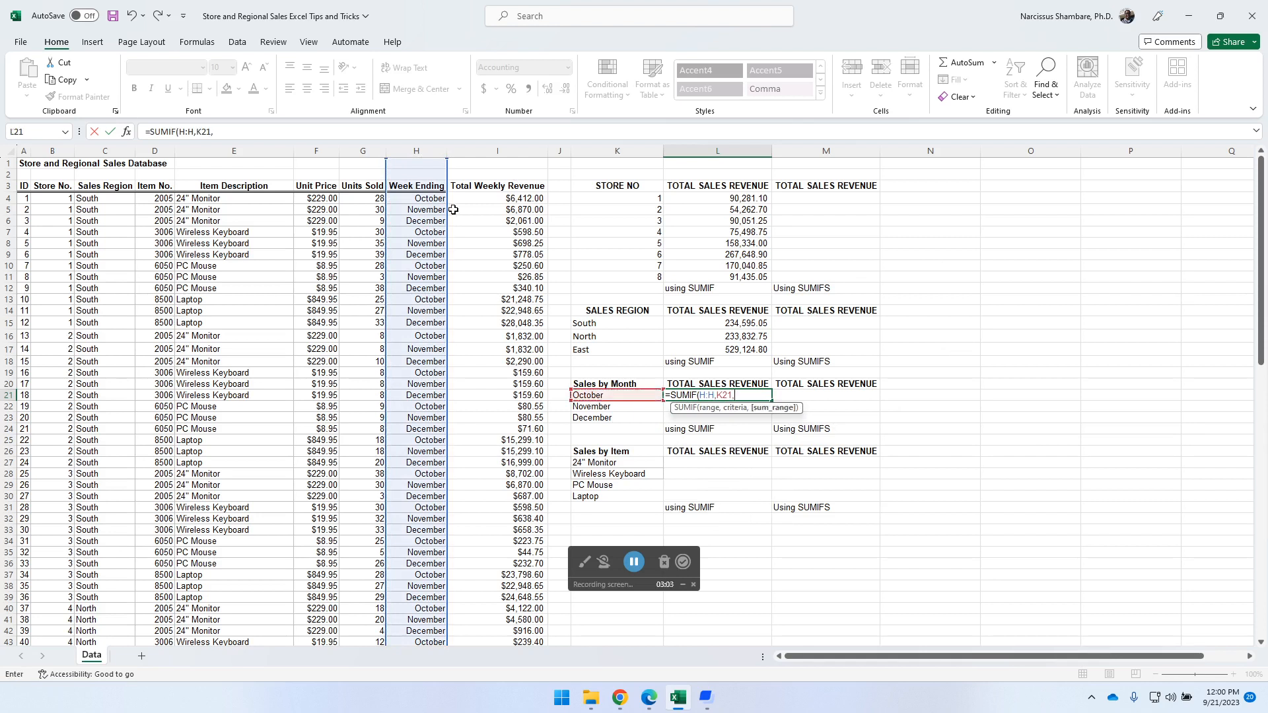
pyautogui.click(514, 152)
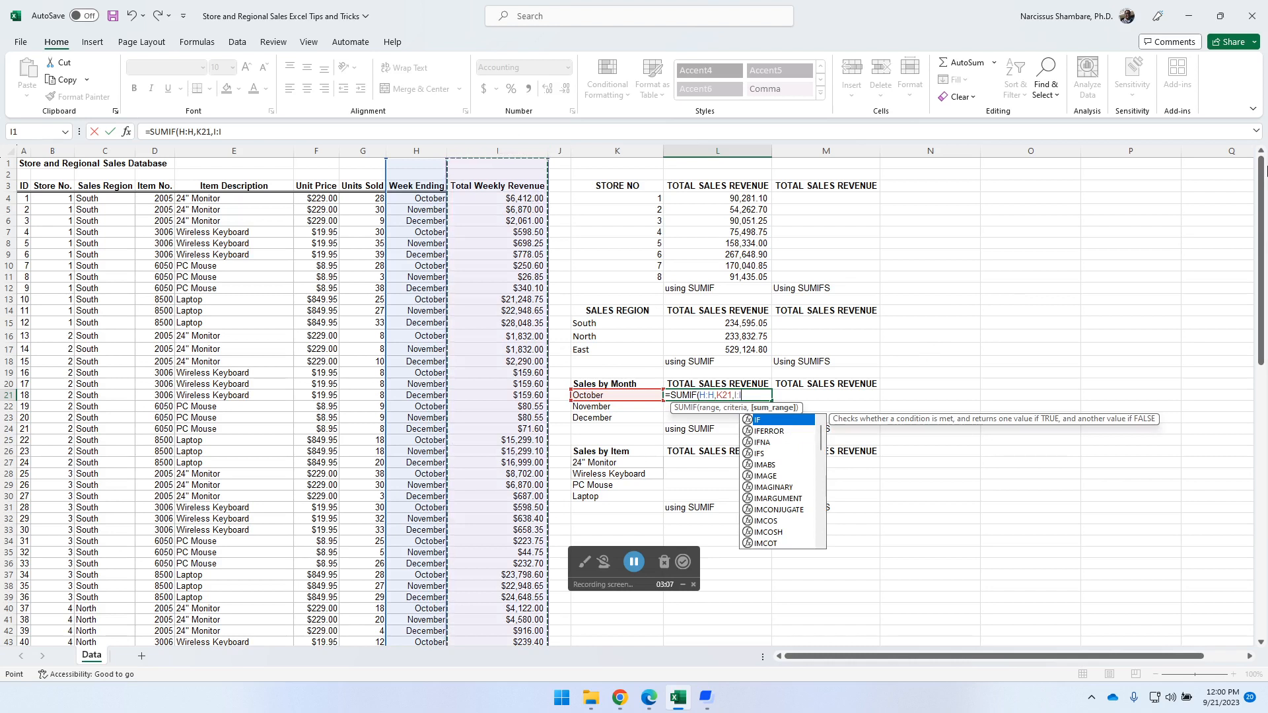
pyautogui.write(')')
pyautogui.press('Return')
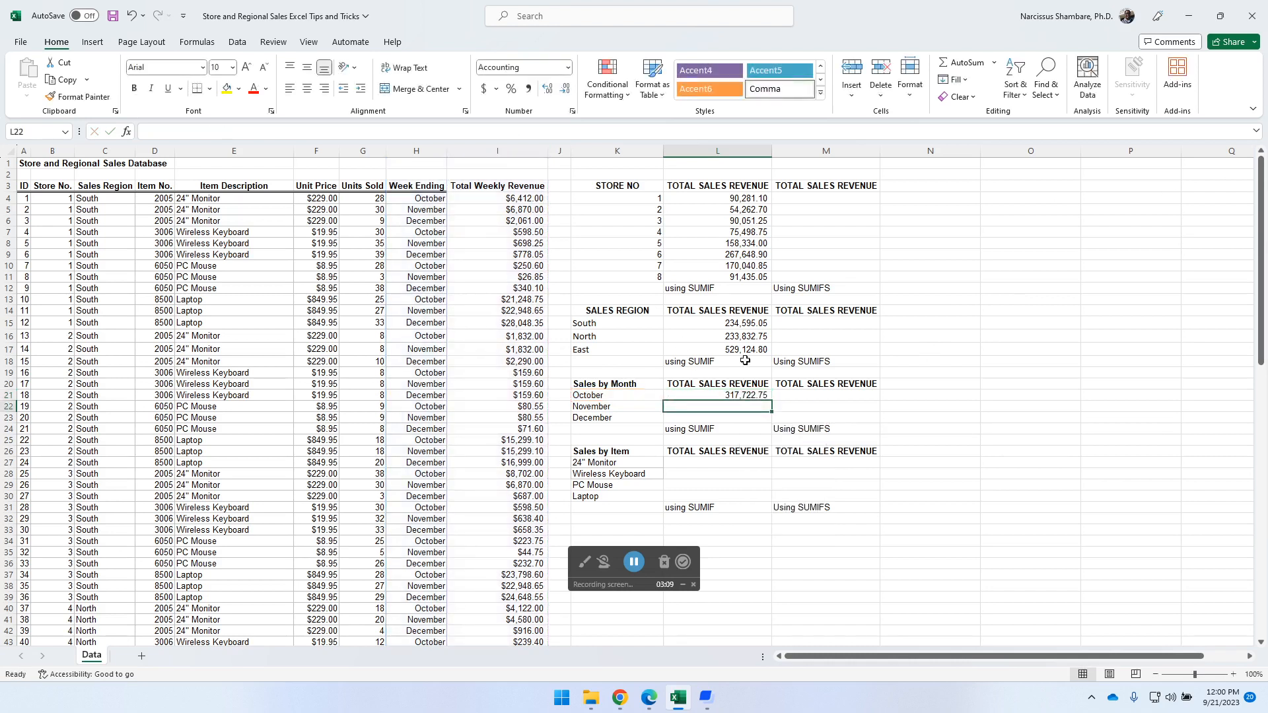
pyautogui.click(761, 396)
pyautogui.moveTo(772, 401); pyautogui.dragTo(773, 424)
# - Enter =SUMIF(E:E,K27,I:I) in L27 for the 24" Monitor revenue and fill it down through L30
pyautogui.click(730, 463)
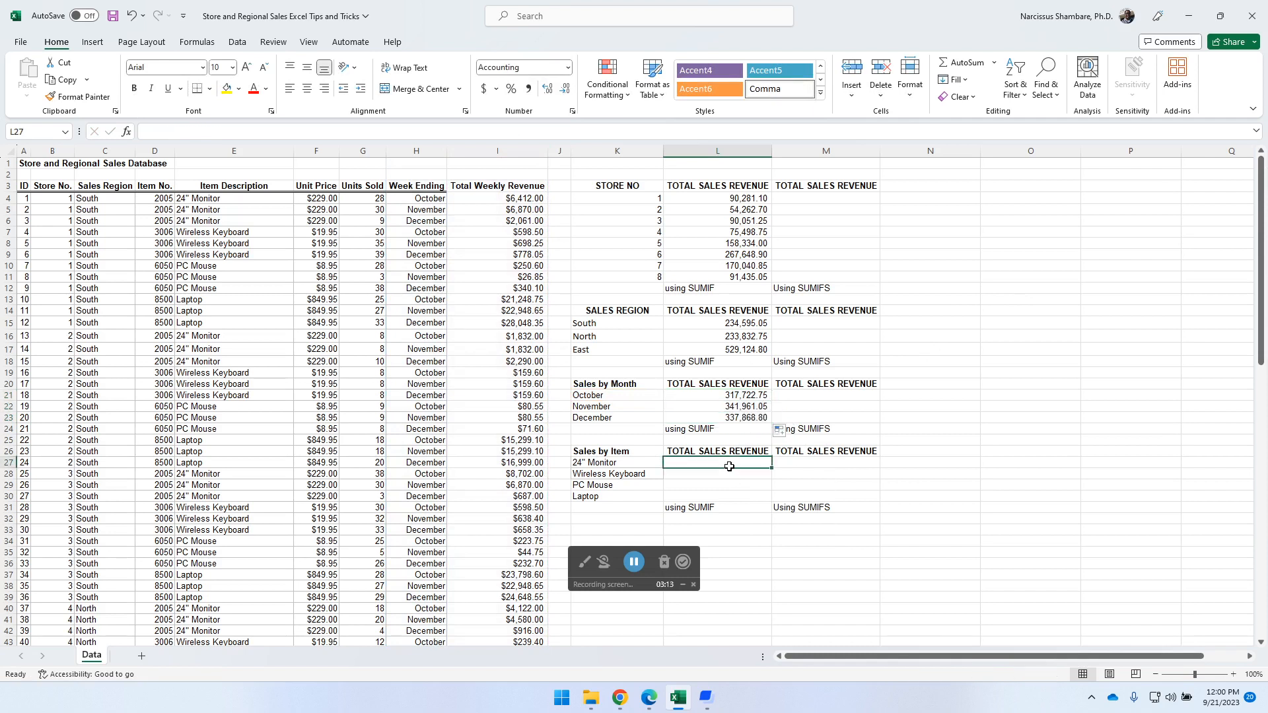
pyautogui.write('=sum')
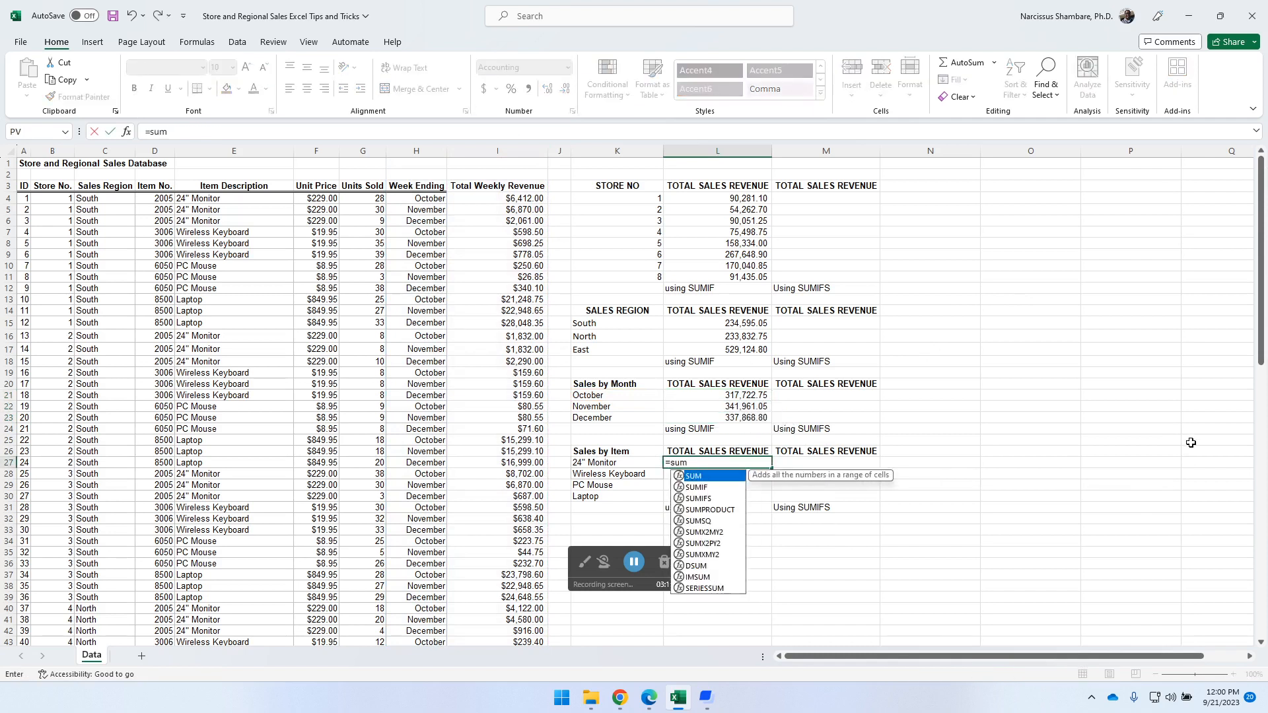
pyautogui.doubleClick(699, 489)
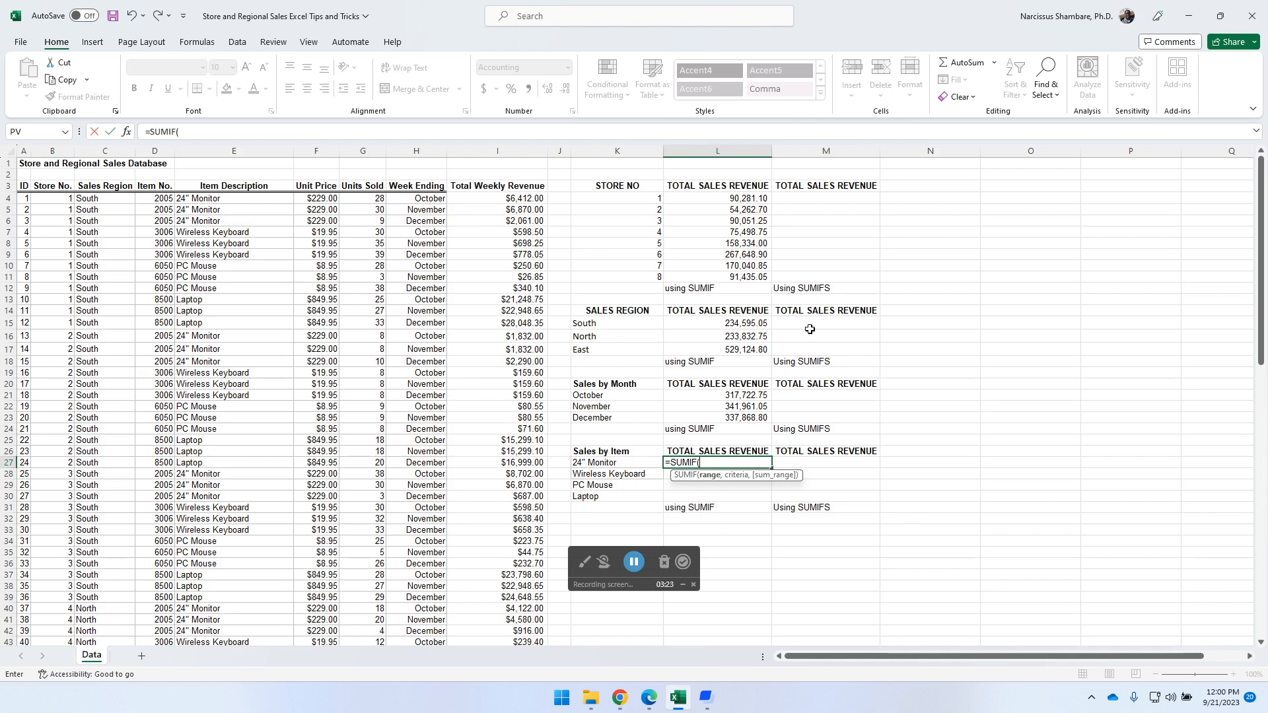
pyautogui.click(235, 149)
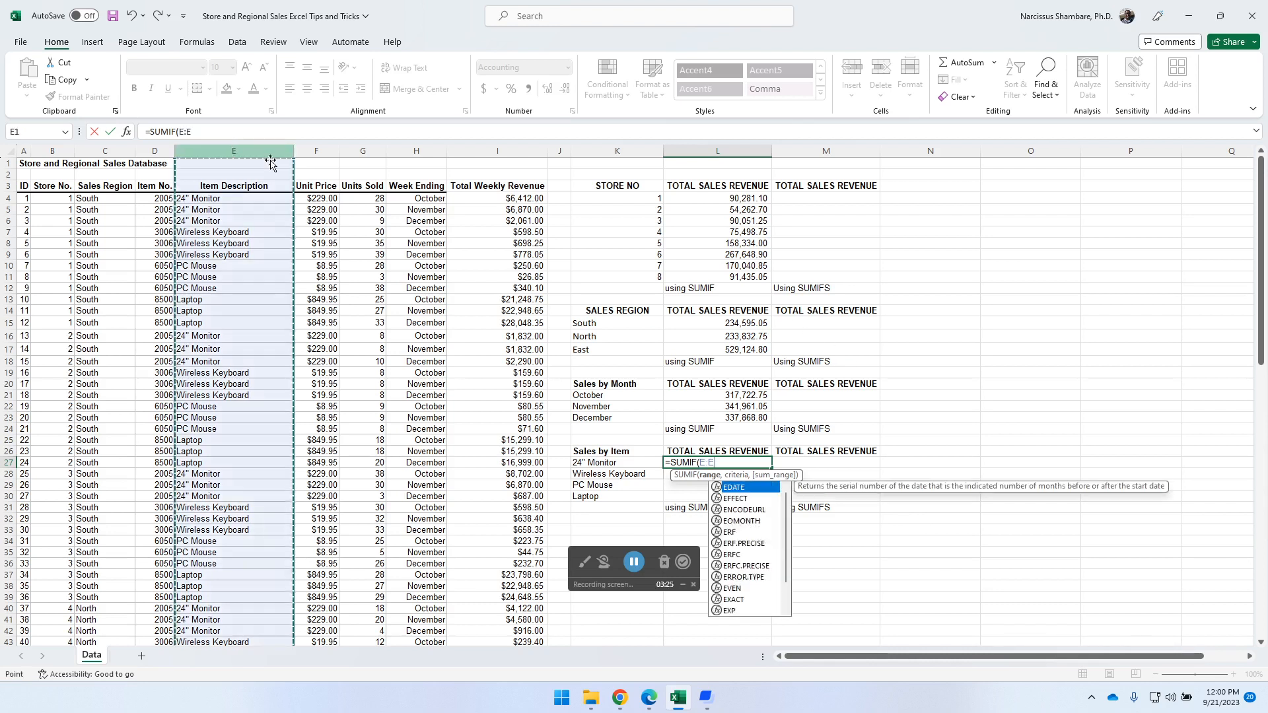
pyautogui.write(',')
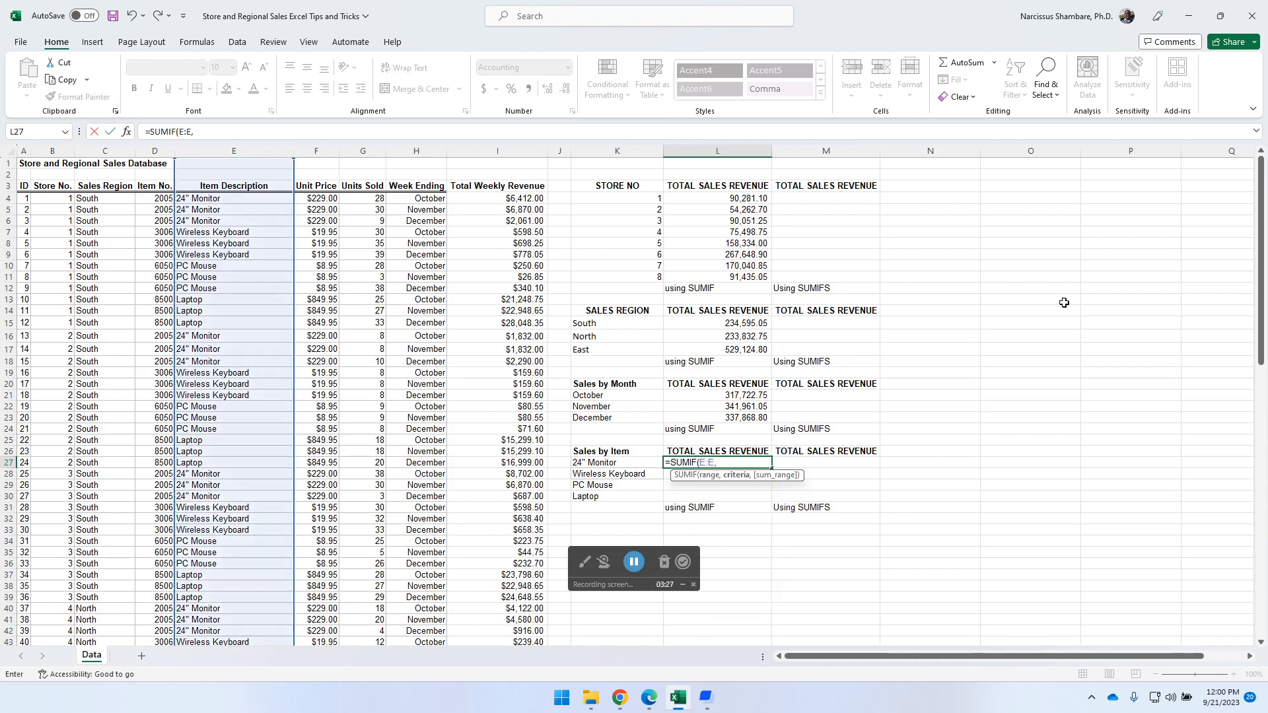
pyautogui.click(626, 465)
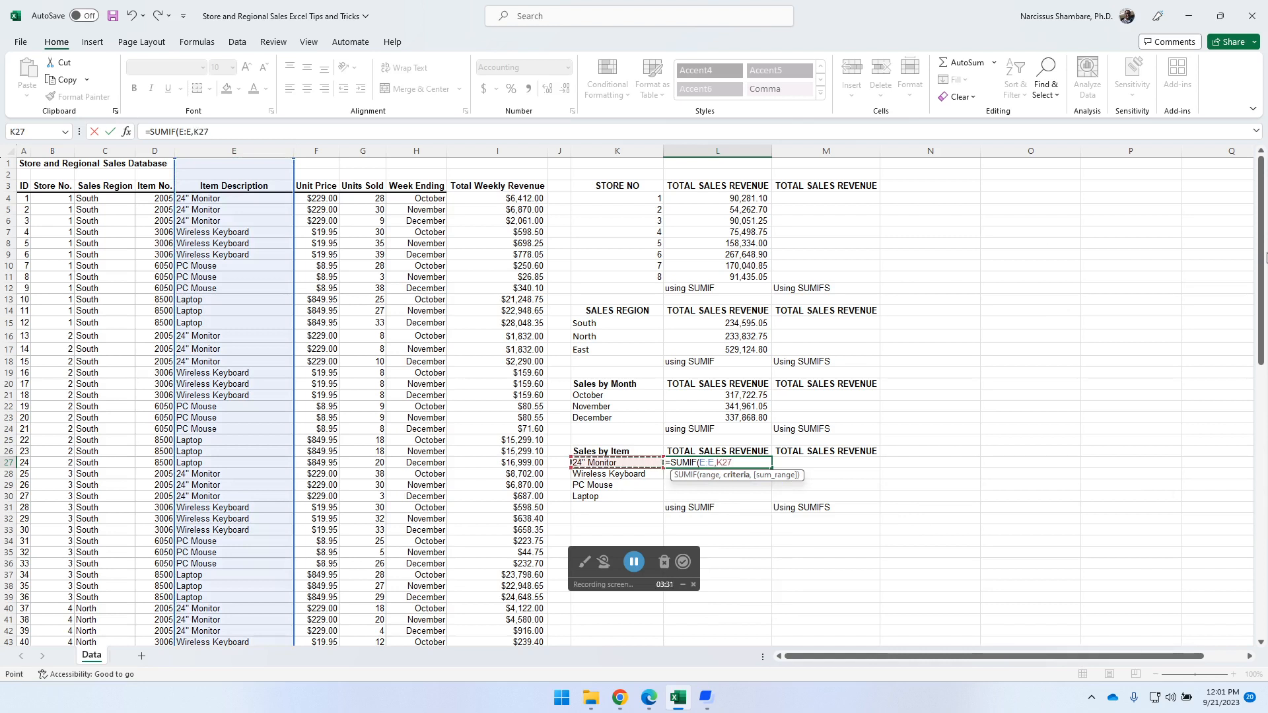
pyautogui.write(',')
pyautogui.click(510, 151)
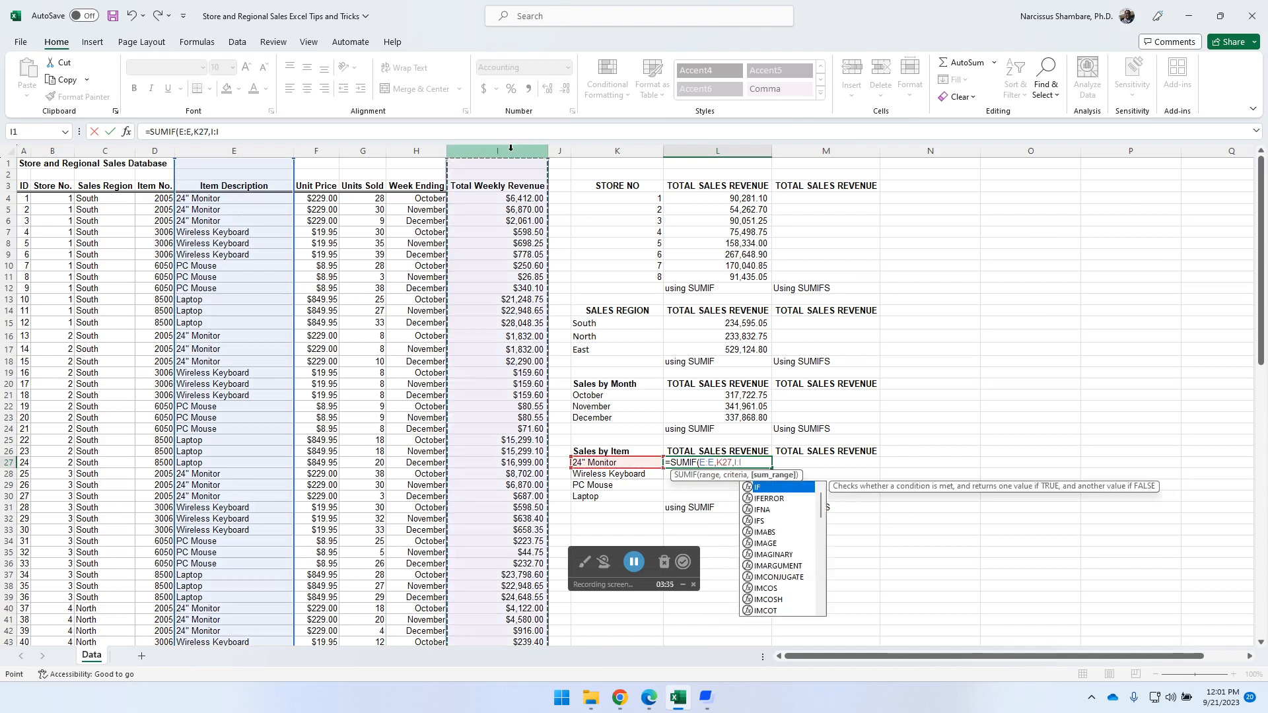
pyautogui.write(')')
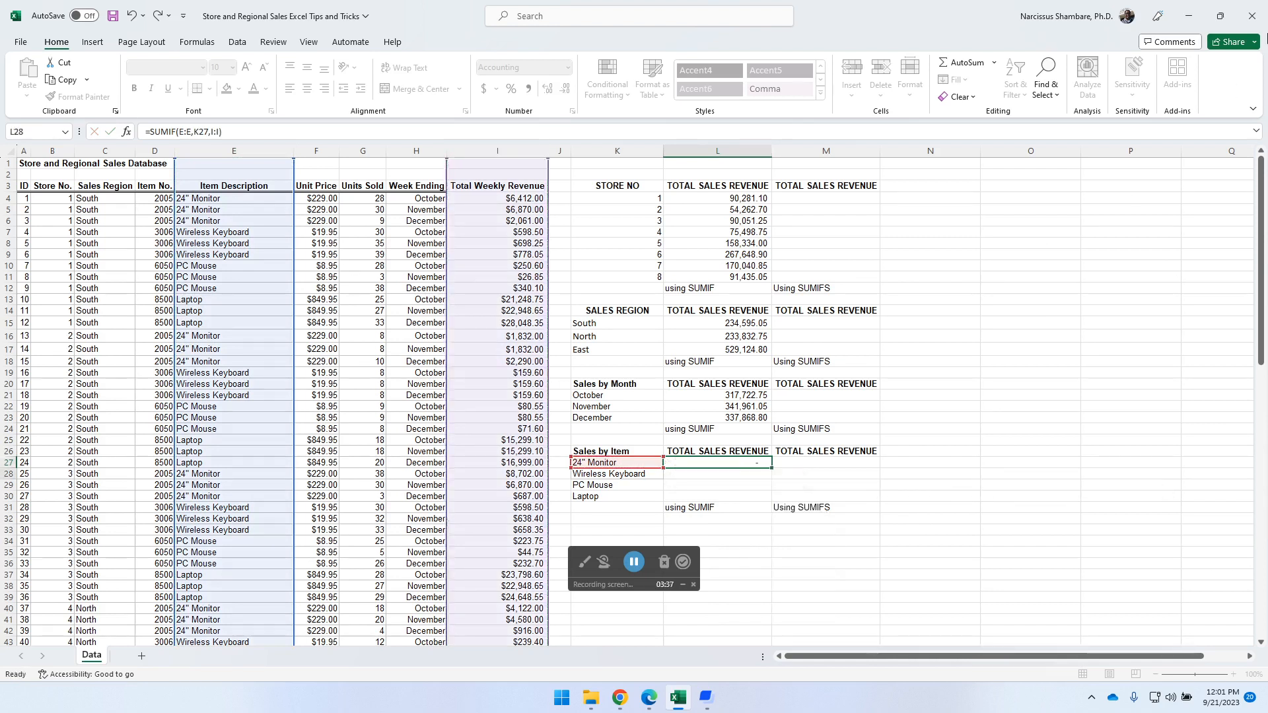
pyautogui.hotkey('ctrl', 'Return')
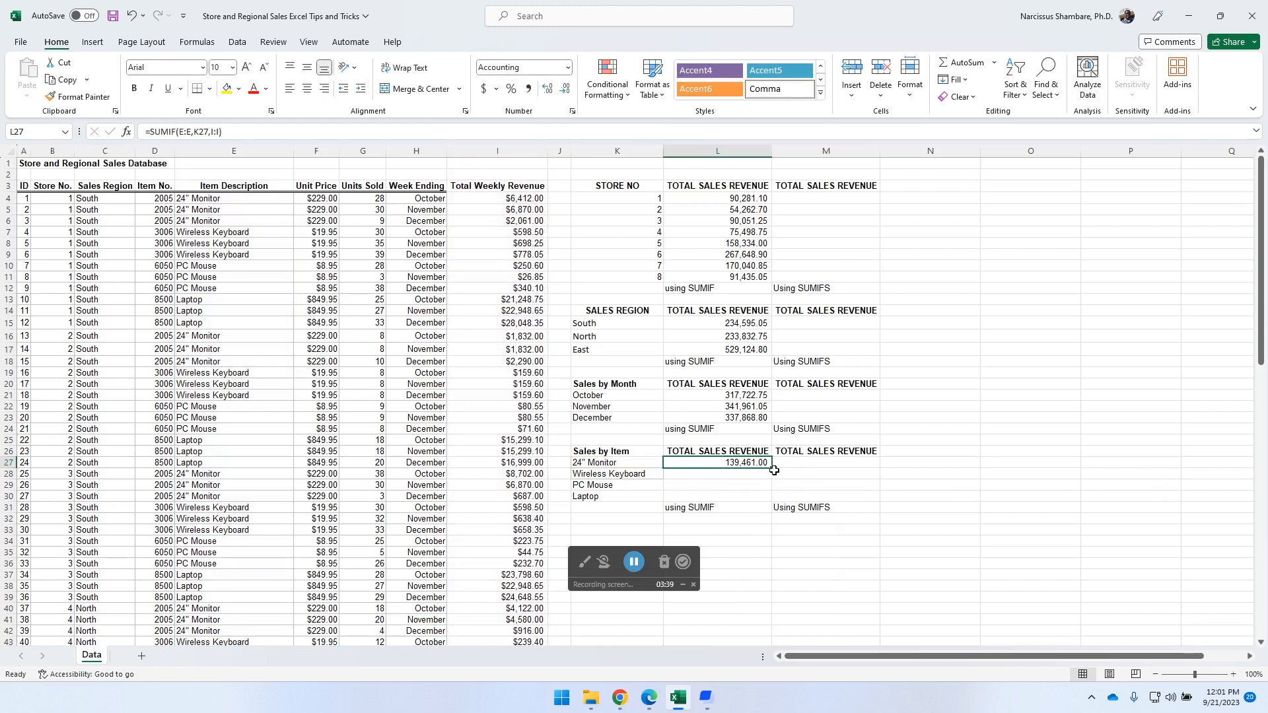
pyautogui.moveTo(773, 467); pyautogui.dragTo(780, 502)
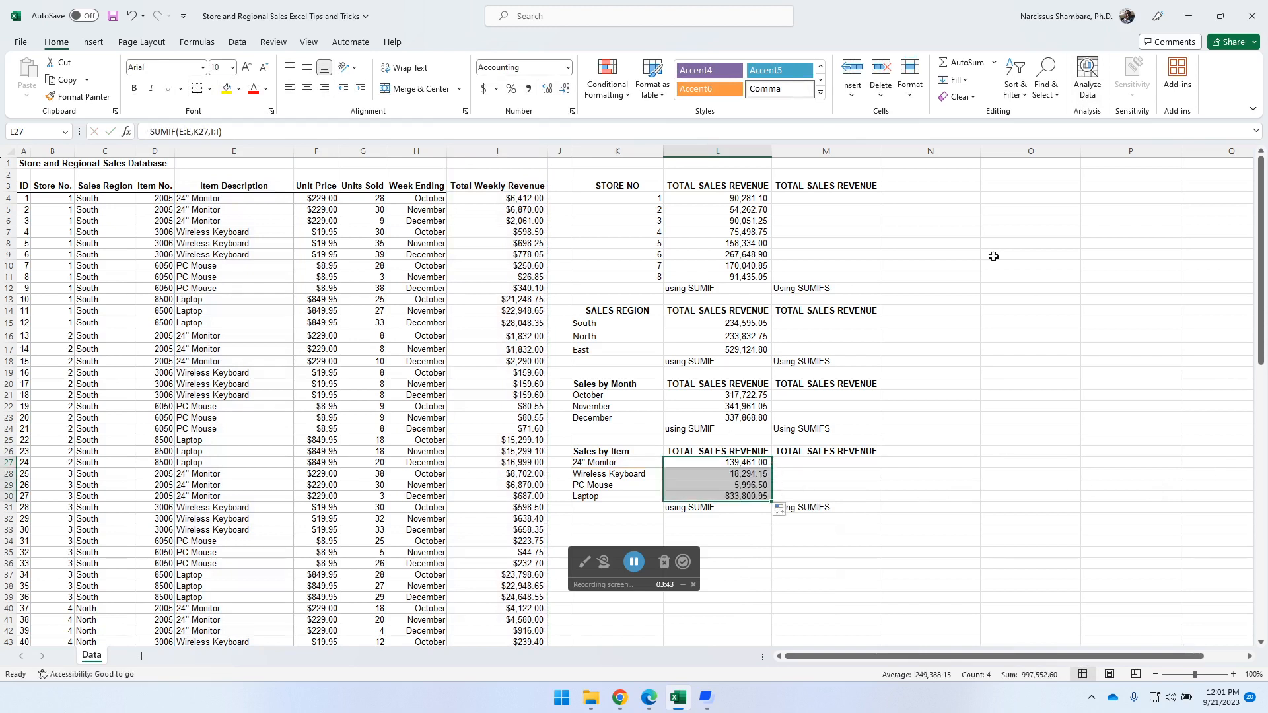
# - Enter =SUMIFS(I:I,B:B,K4) in M4 for store 1's revenue and fill it down through M11
pyautogui.click(813, 200)
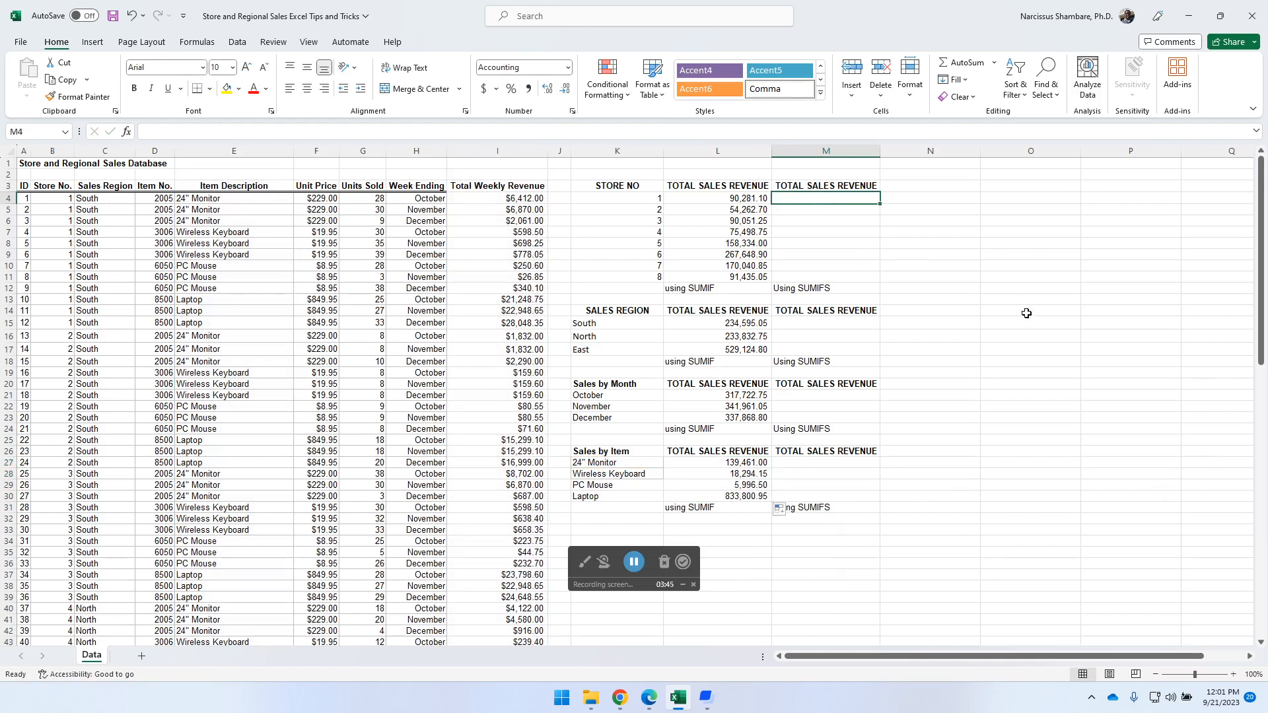
pyautogui.write('=sum')
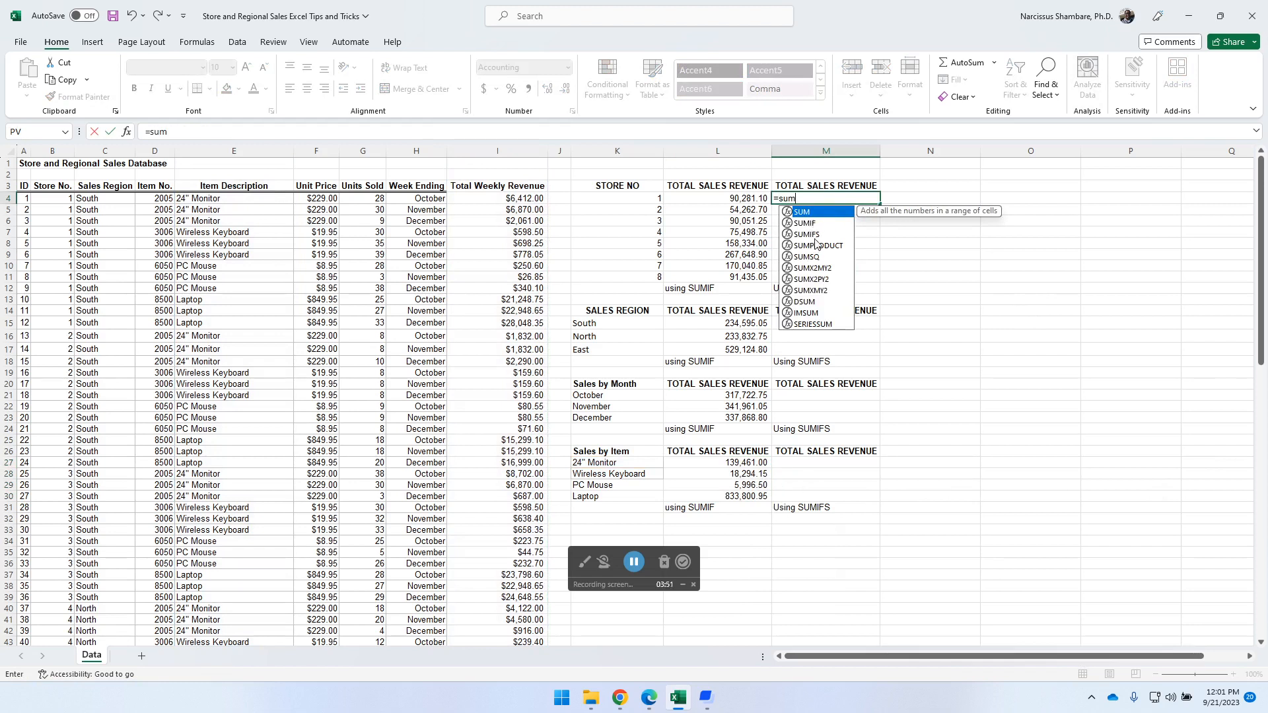
pyautogui.doubleClick(818, 235)
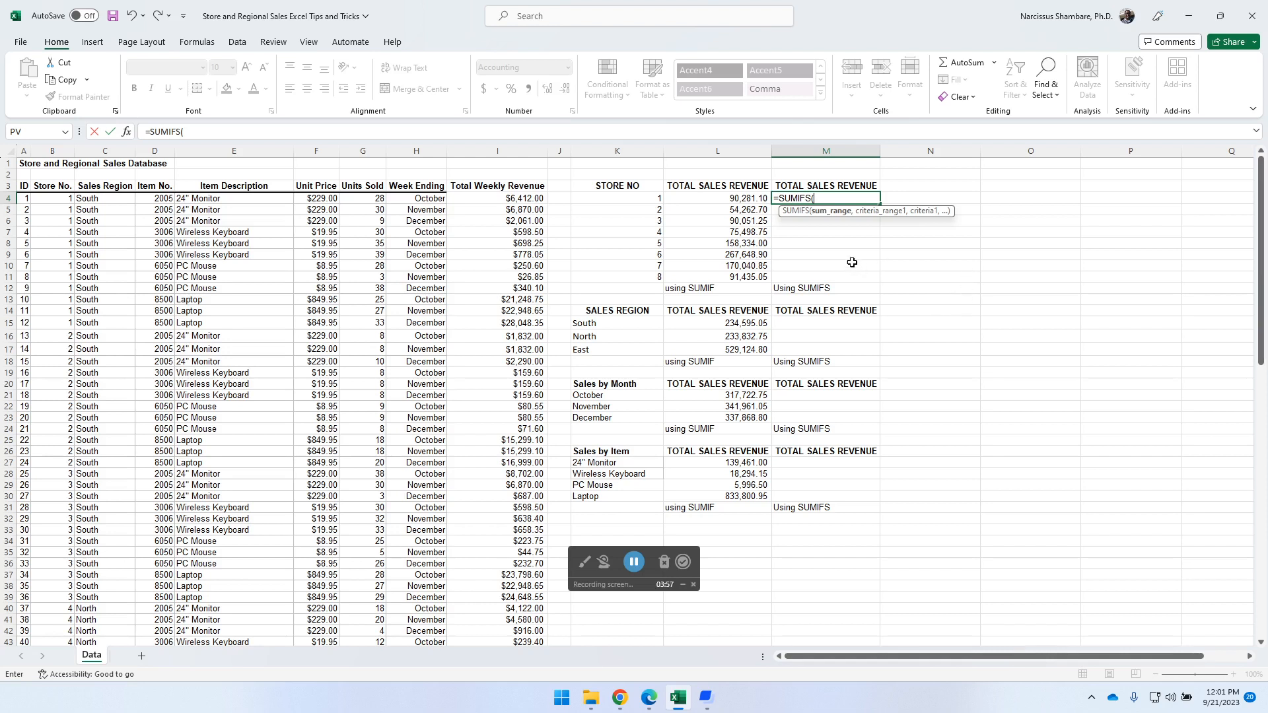
pyautogui.click(508, 146)
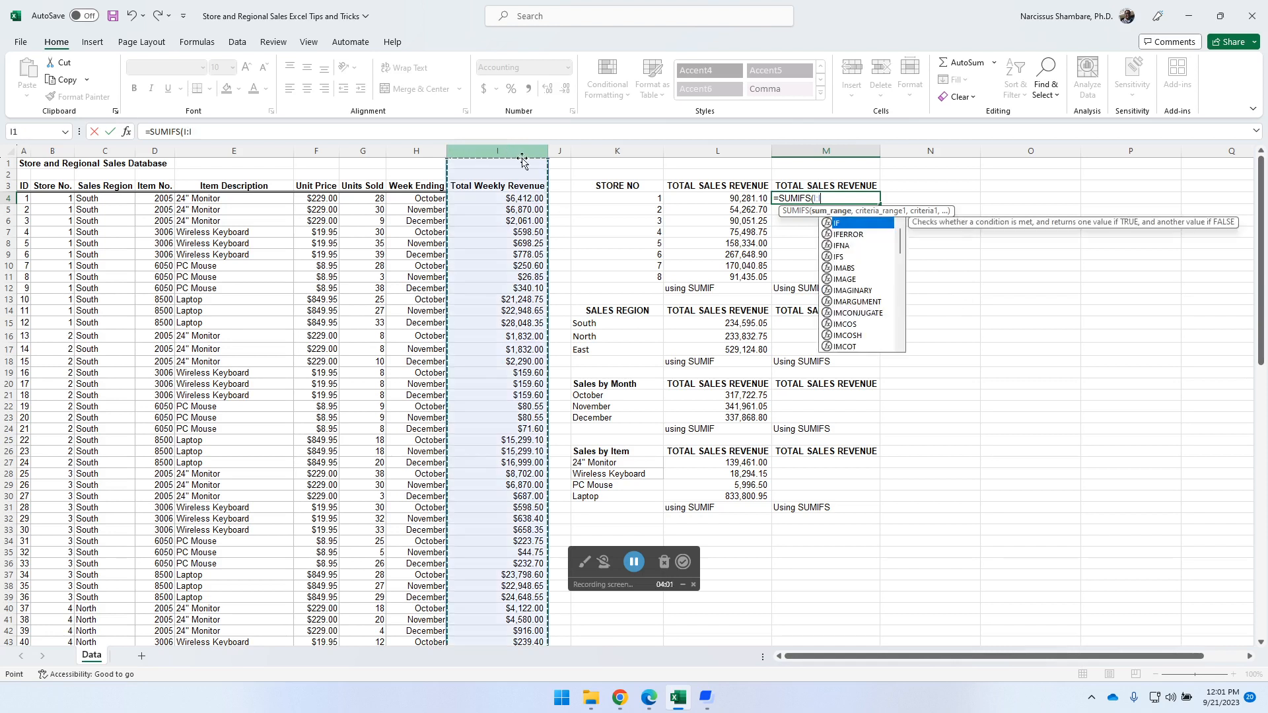
pyautogui.write(',')
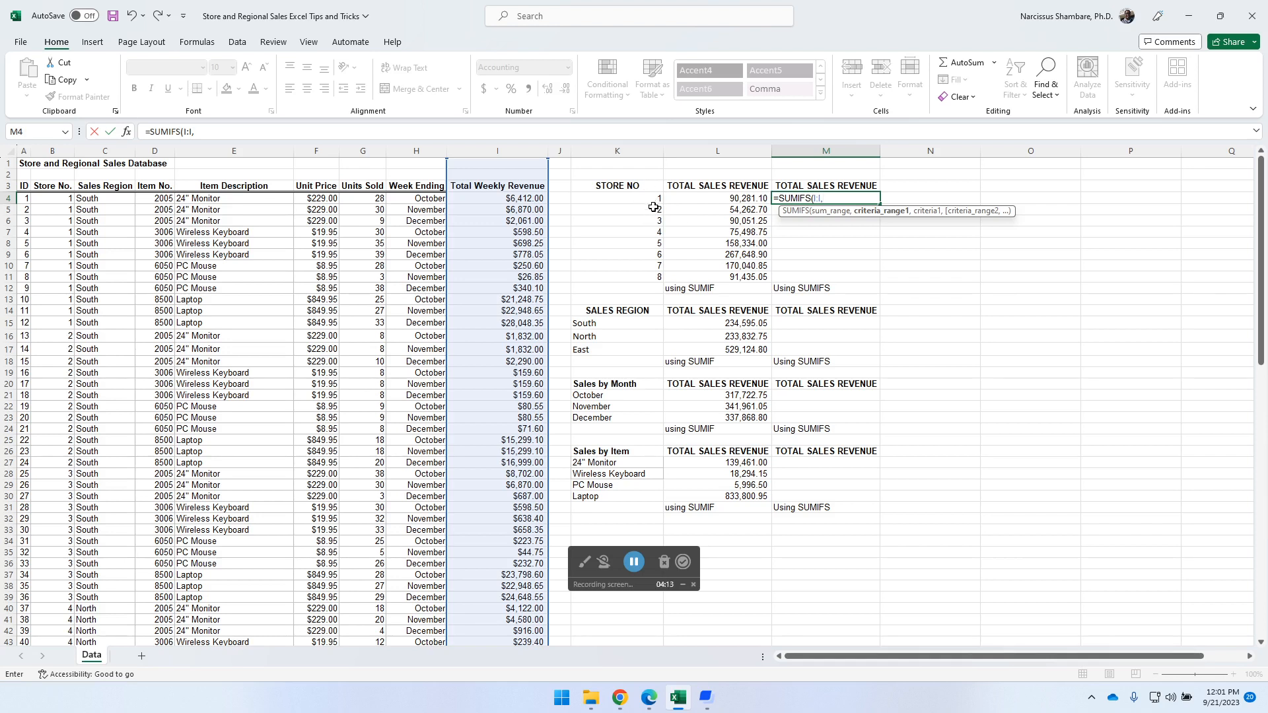
pyautogui.click(53, 148)
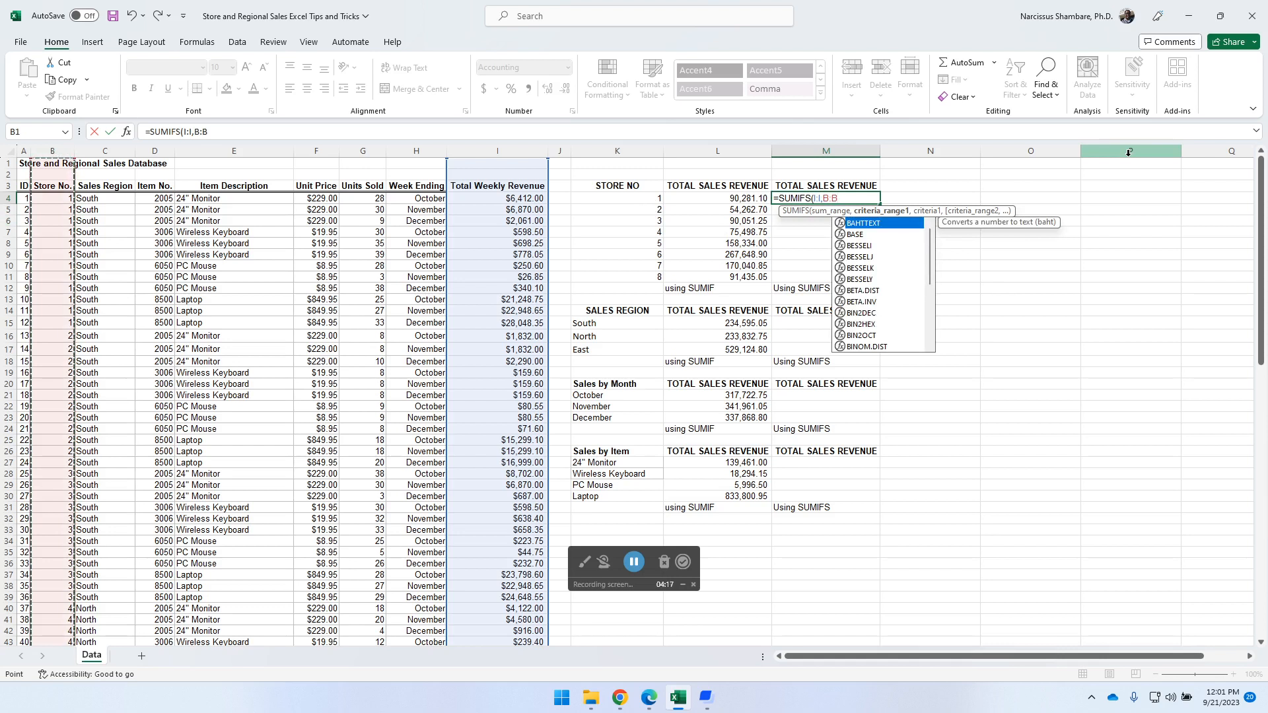
pyautogui.write(',')
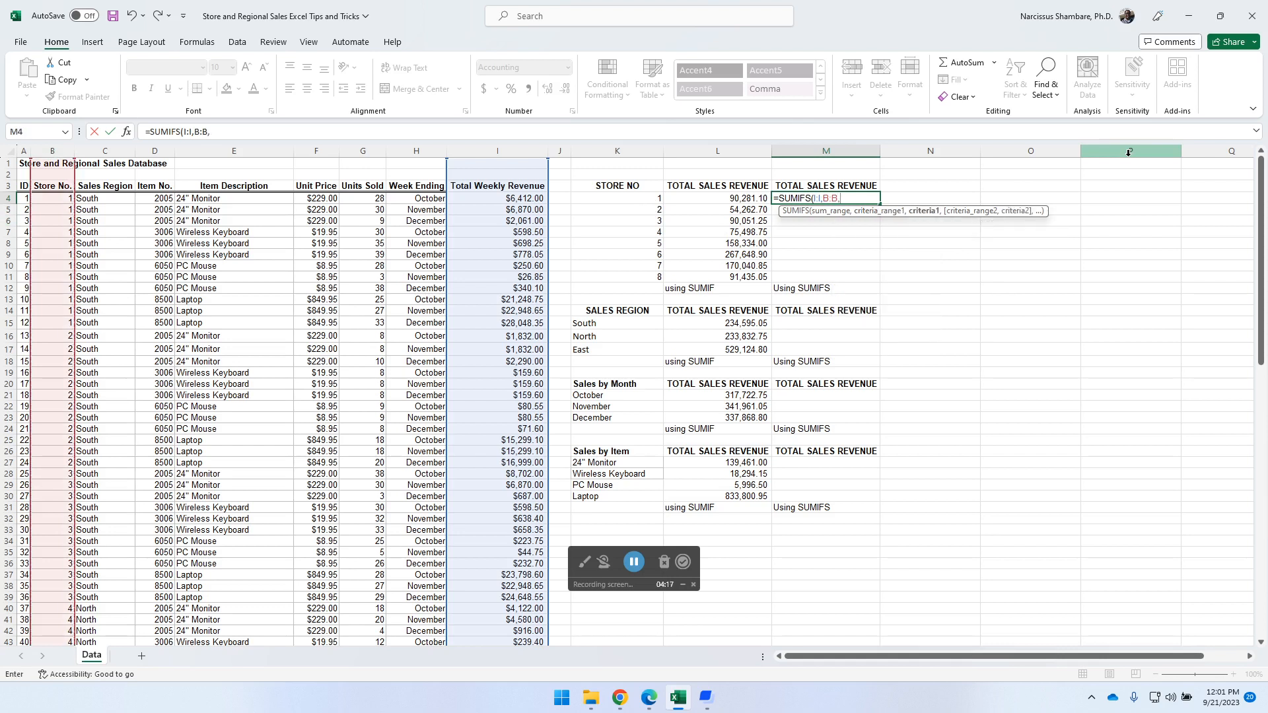
pyautogui.click(648, 197)
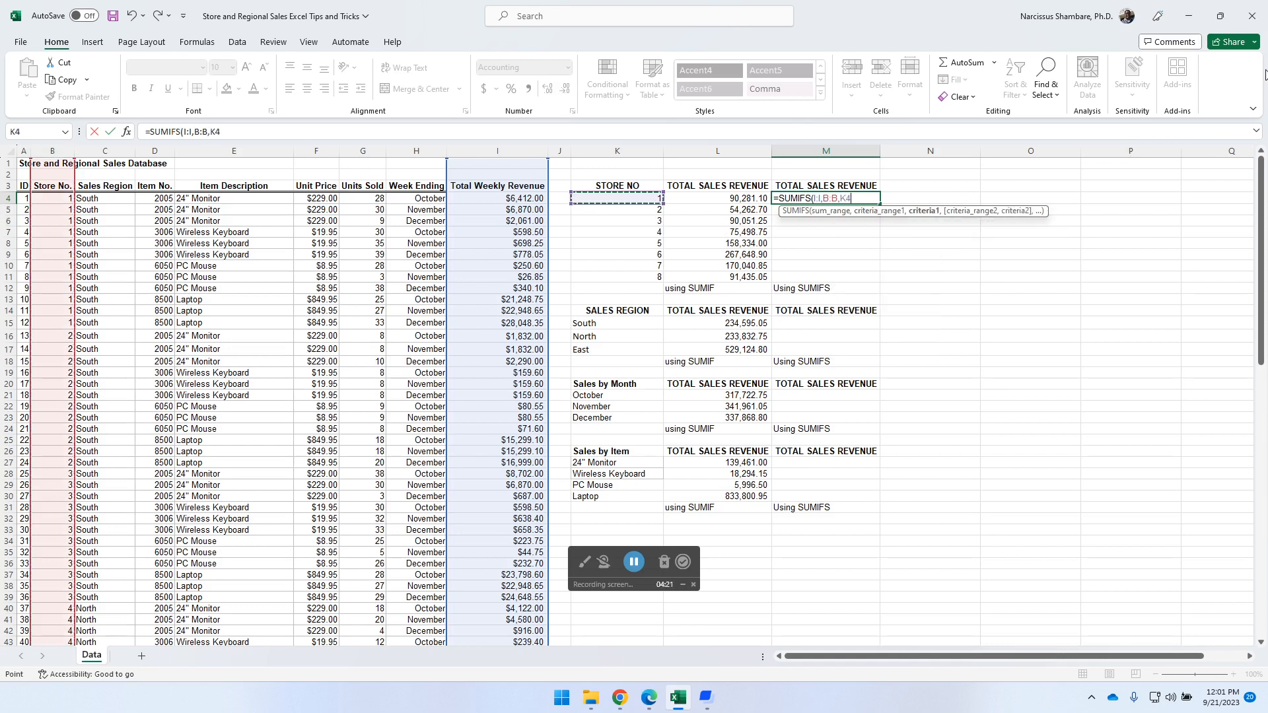
pyautogui.write(')')
pyautogui.hotkey('ctrl', 'Return')
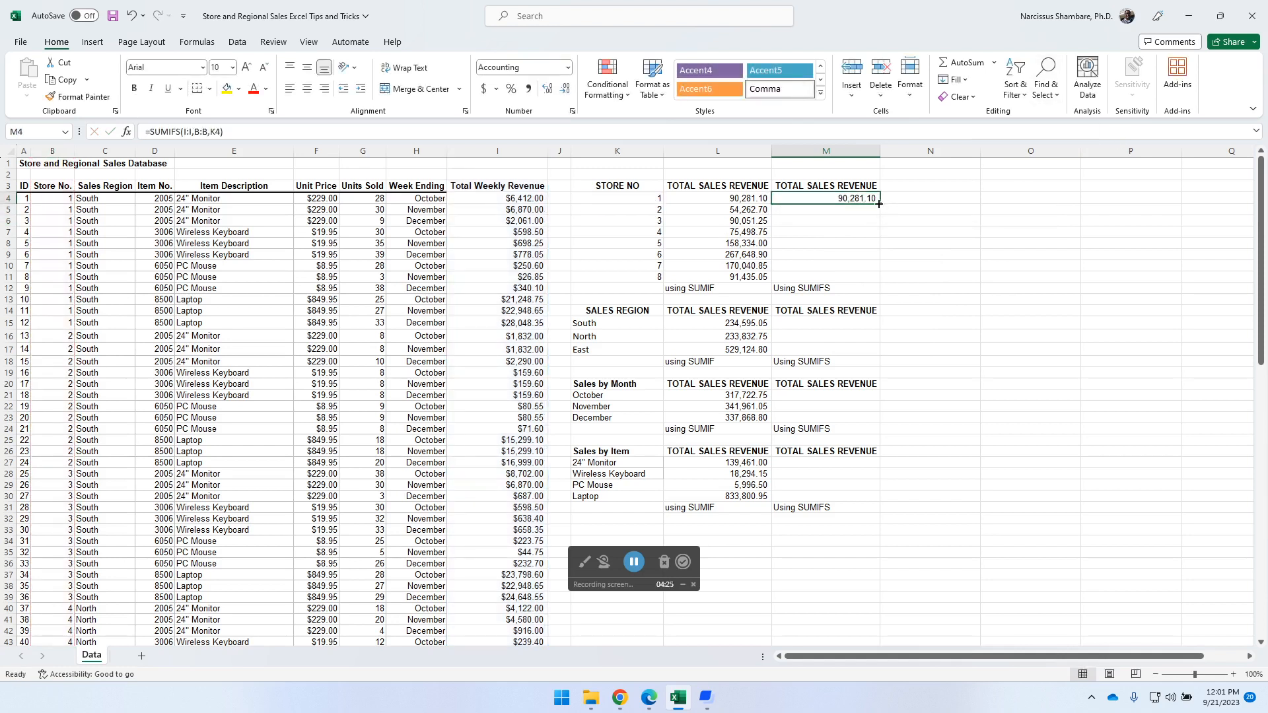
pyautogui.moveTo(879, 205); pyautogui.dragTo(880, 278)
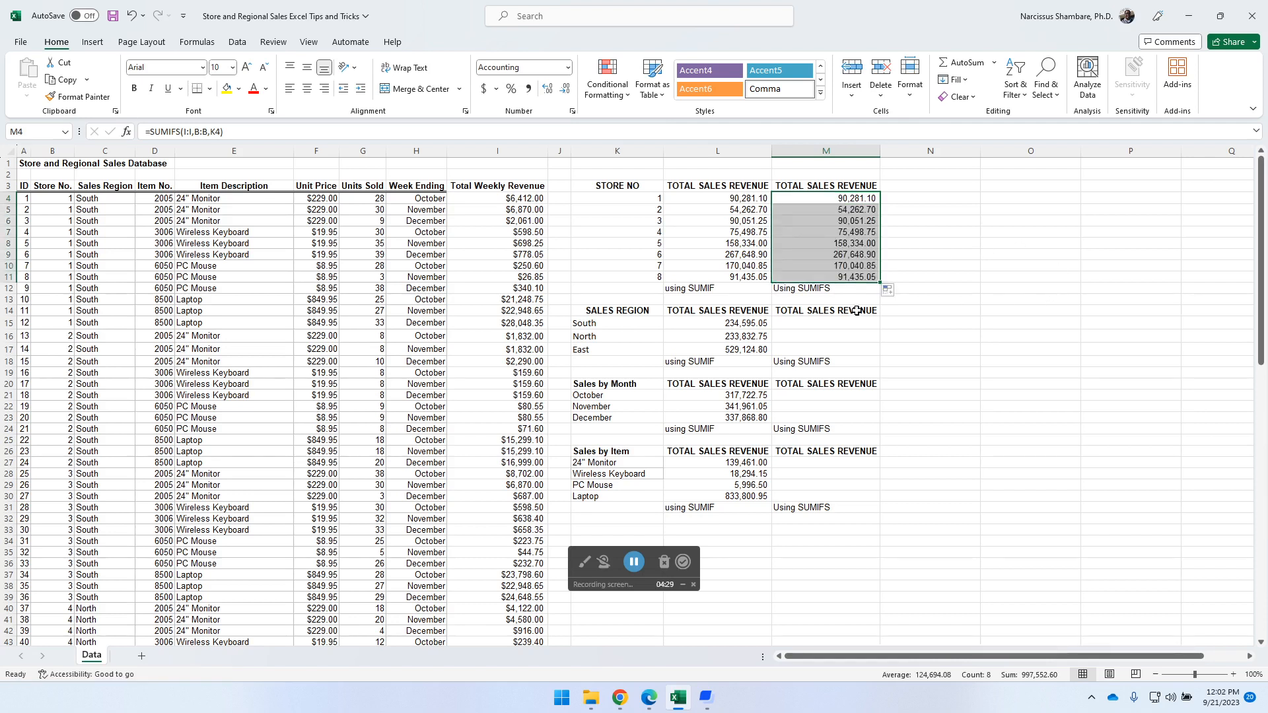
pyautogui.click(856, 277)
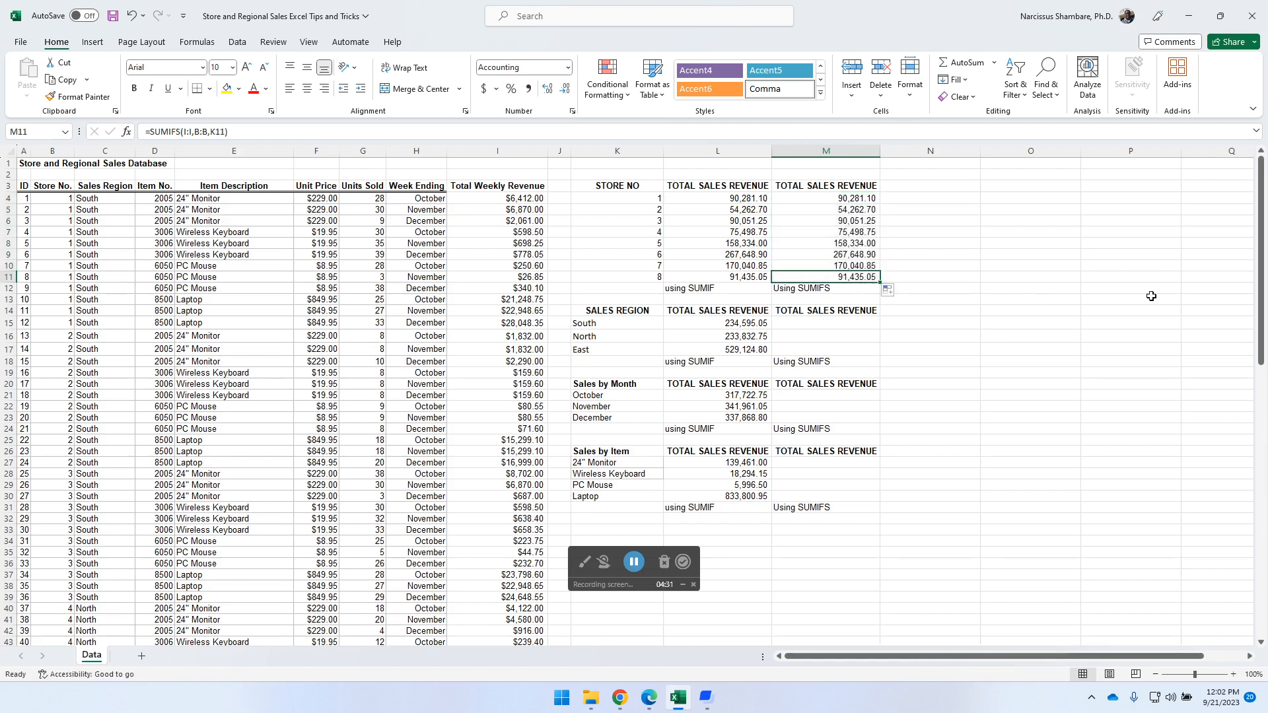
# - Enter =SUMIFS(I:I,C:C,K15) in M15 to total the South region's weekly revenue
pyautogui.click(832, 328)
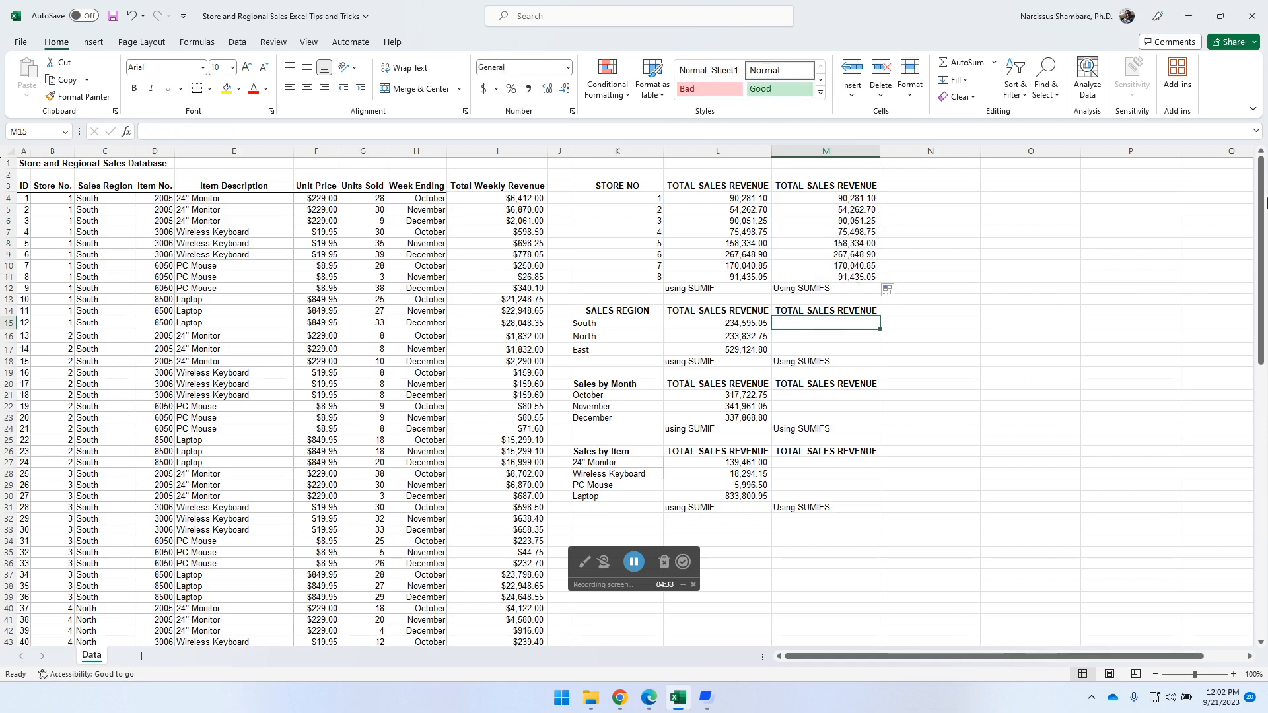
pyautogui.write('=sum')
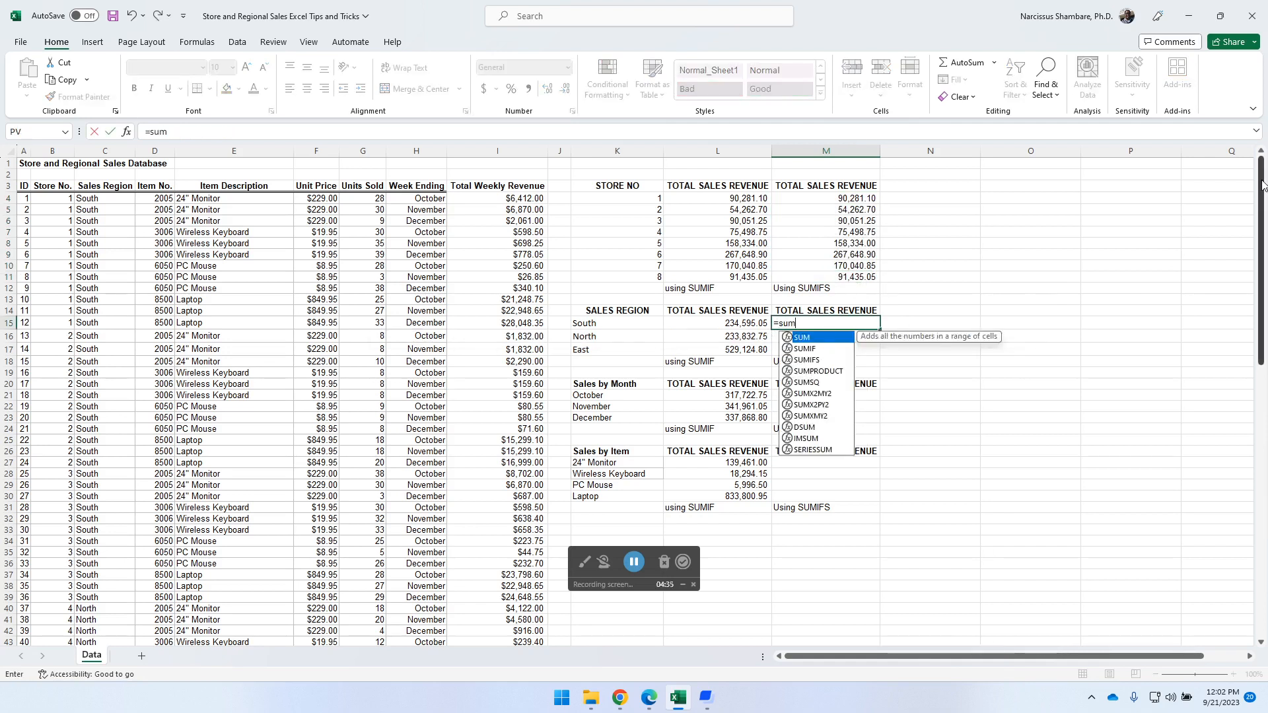
pyautogui.doubleClick(811, 360)
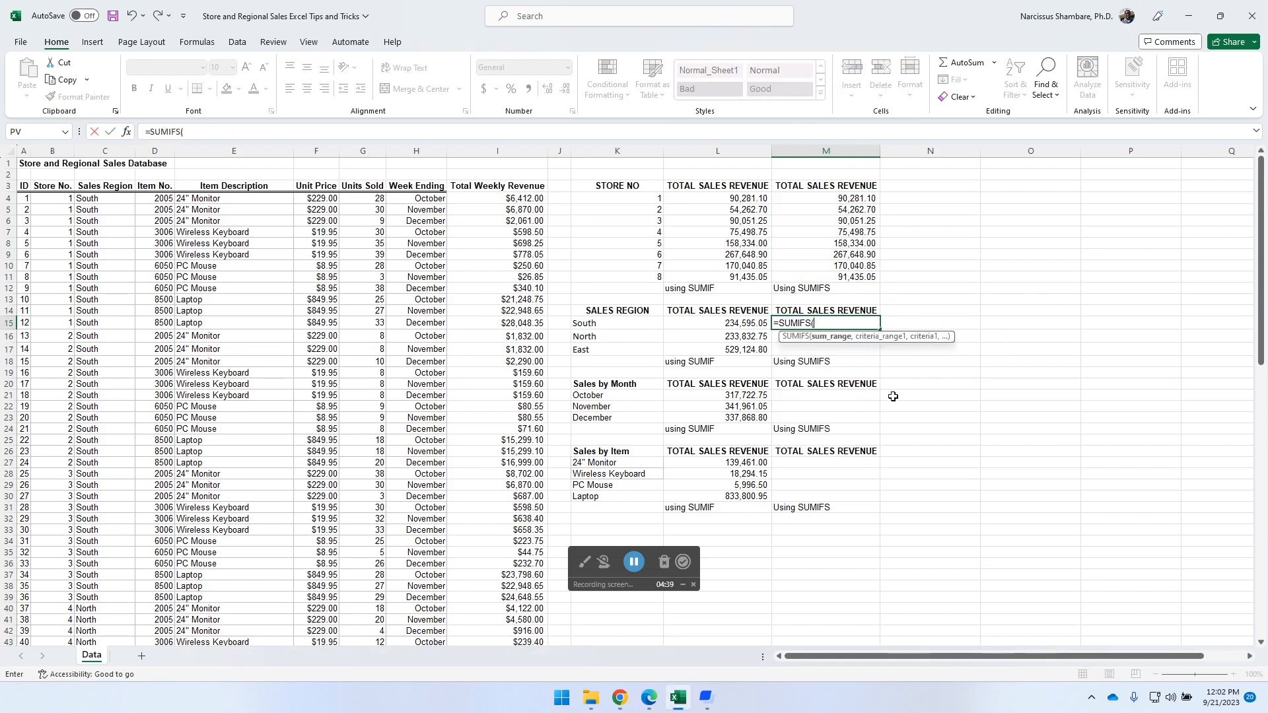
pyautogui.click(501, 147)
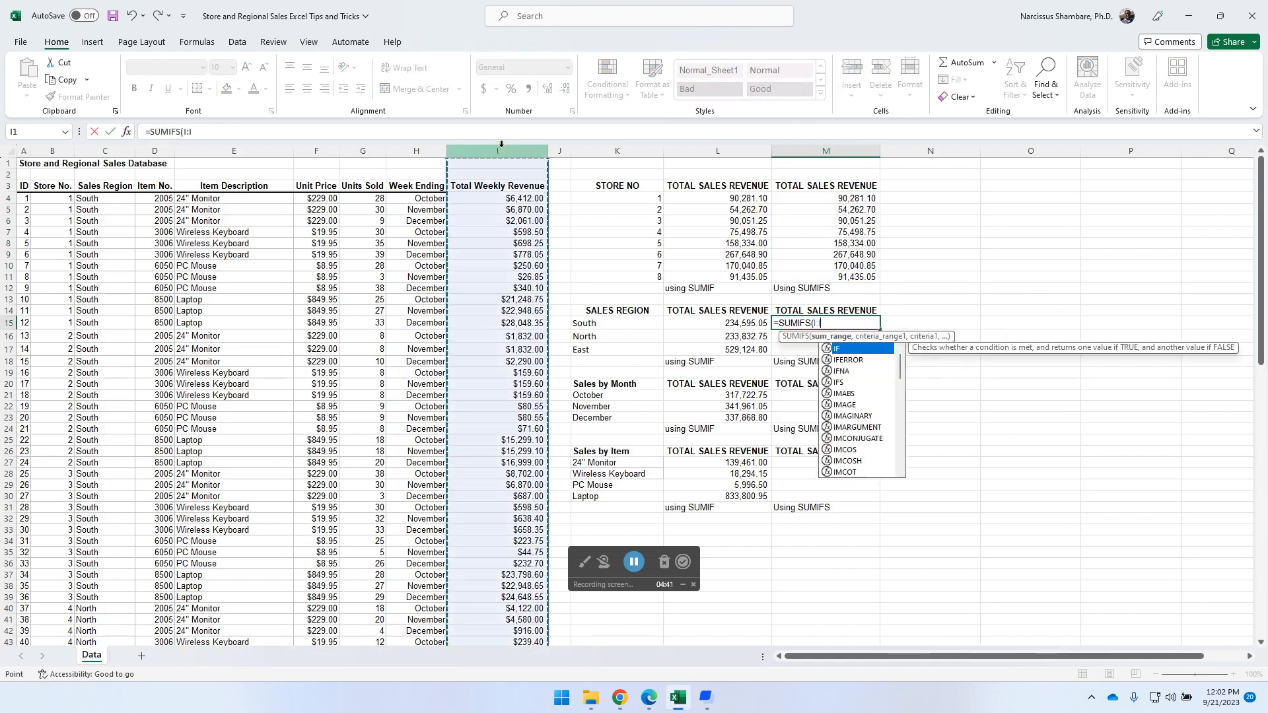
pyautogui.write(',')
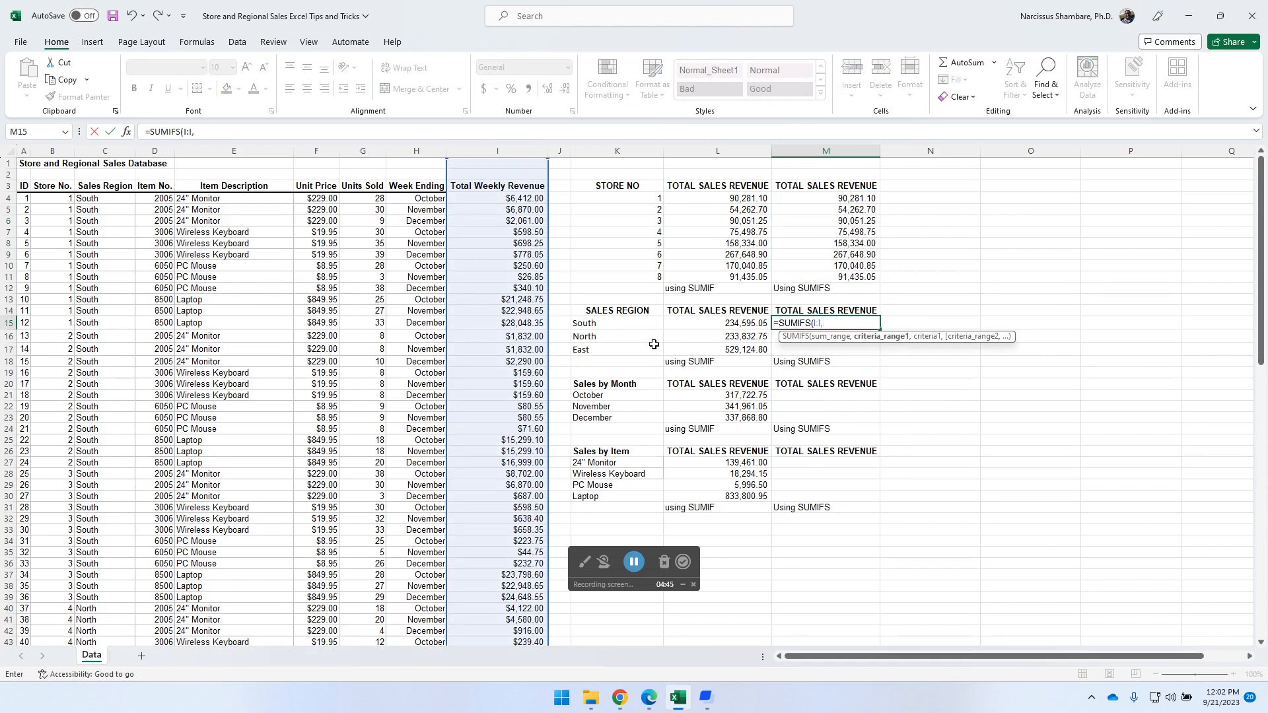
pyautogui.click(108, 151)
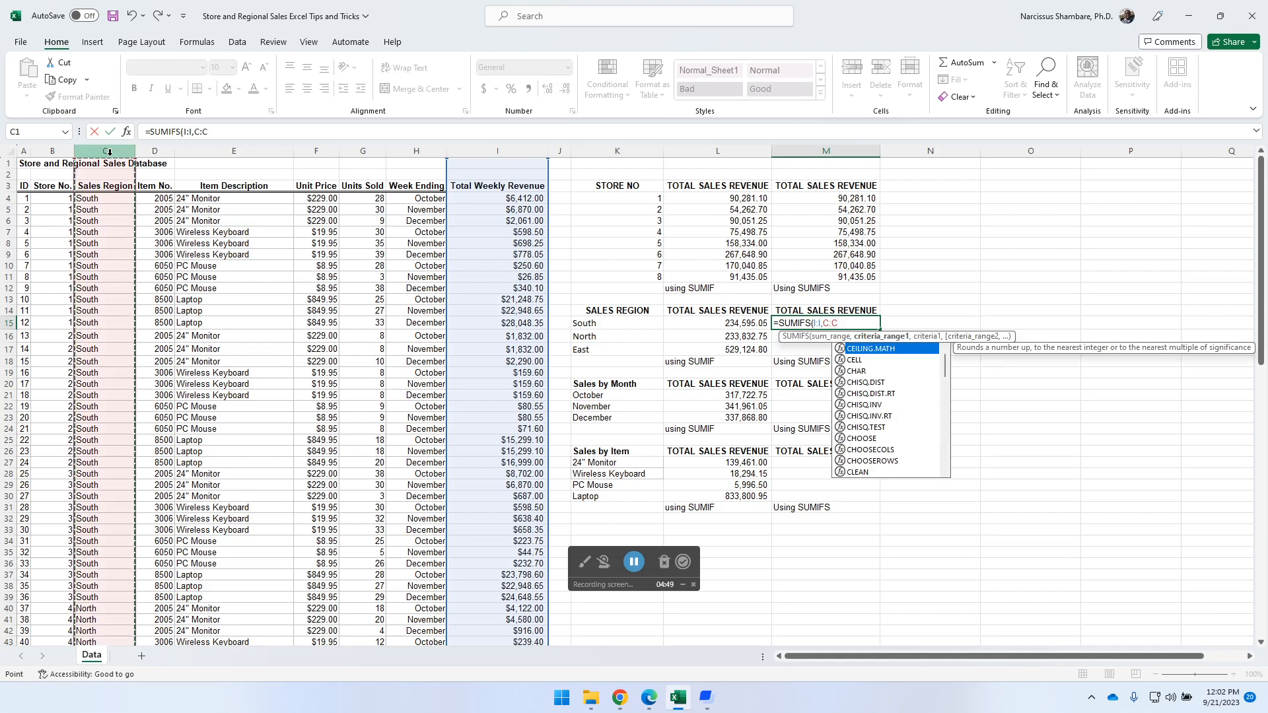
pyautogui.write(',')
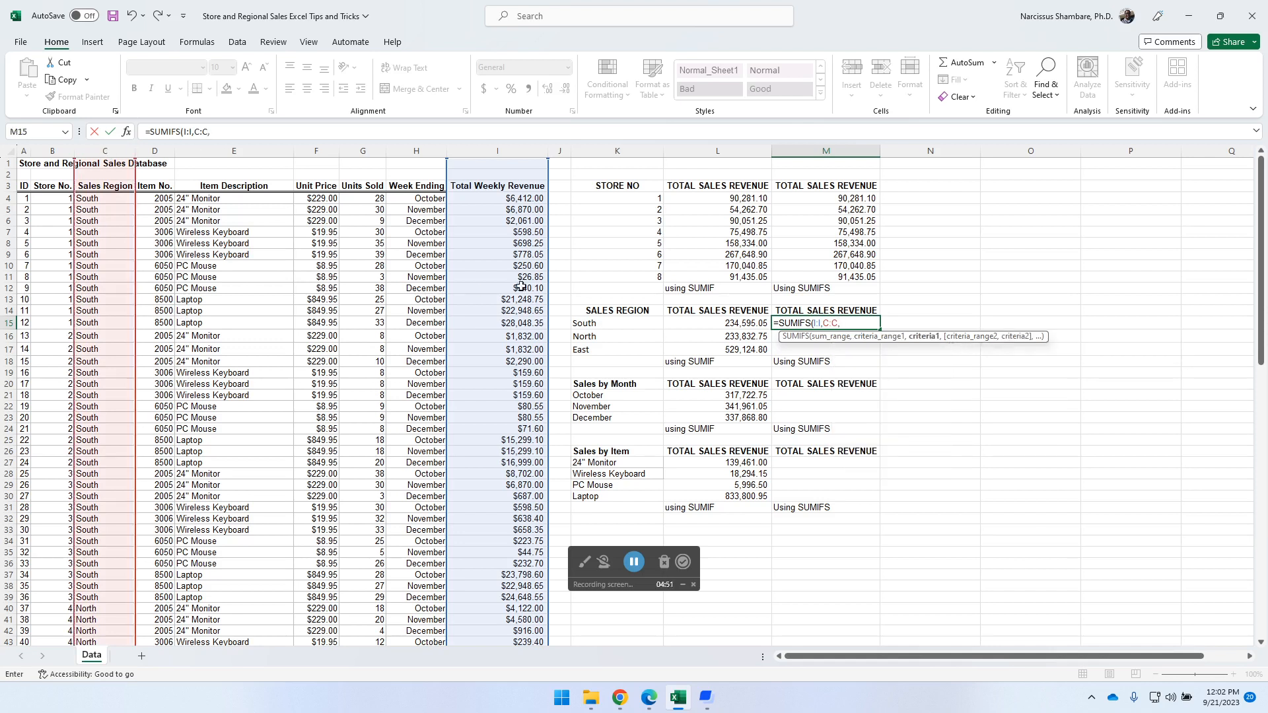
pyautogui.click(624, 323)
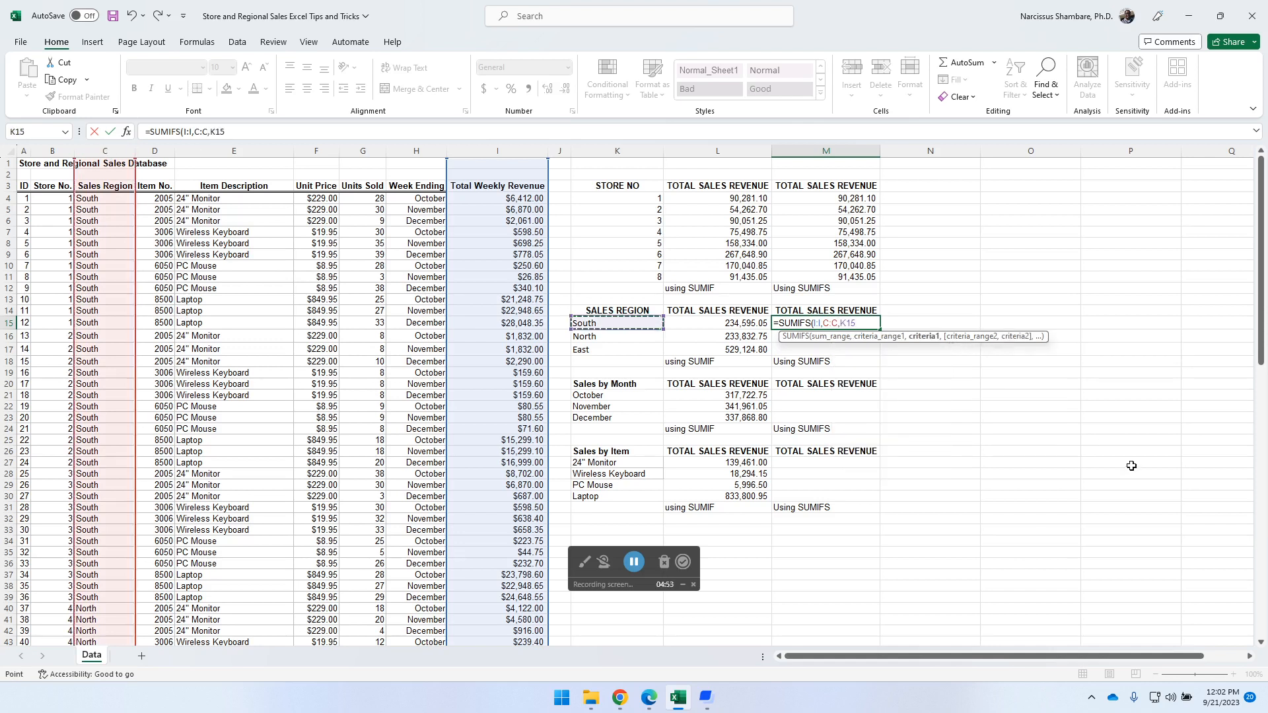
pyautogui.write(')')
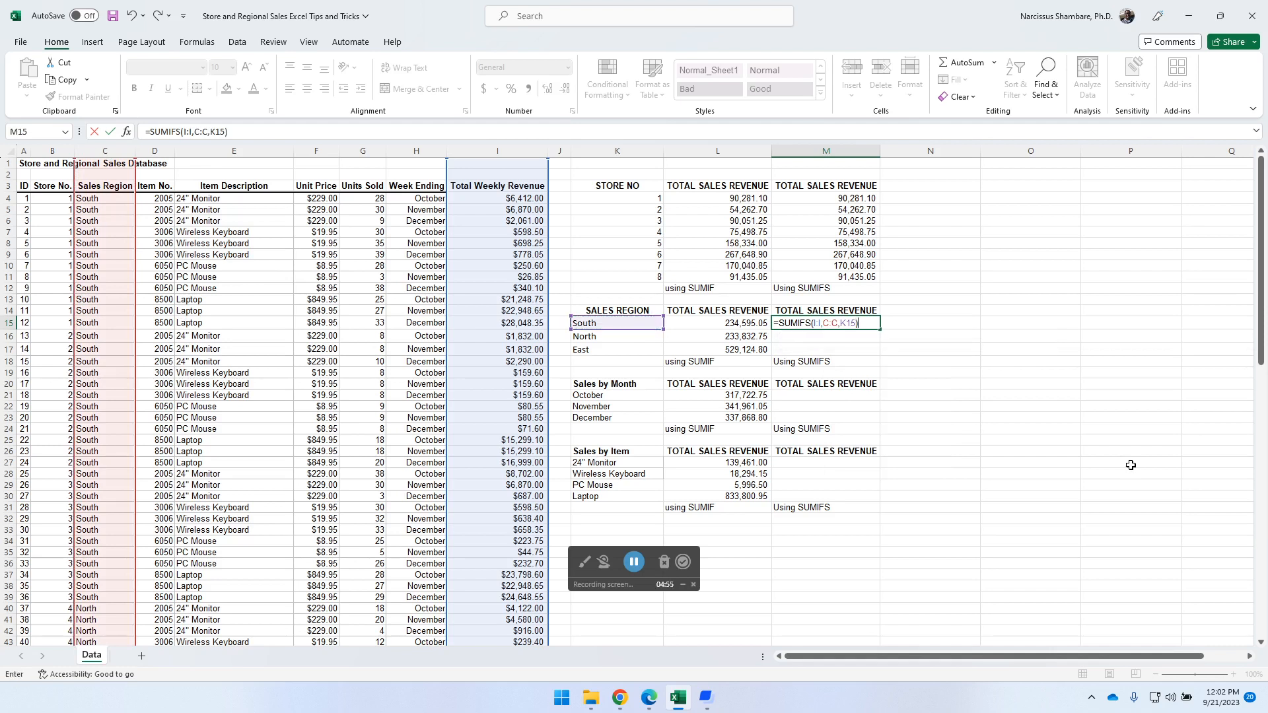
pyautogui.hotkey('ctrl', 'Return')
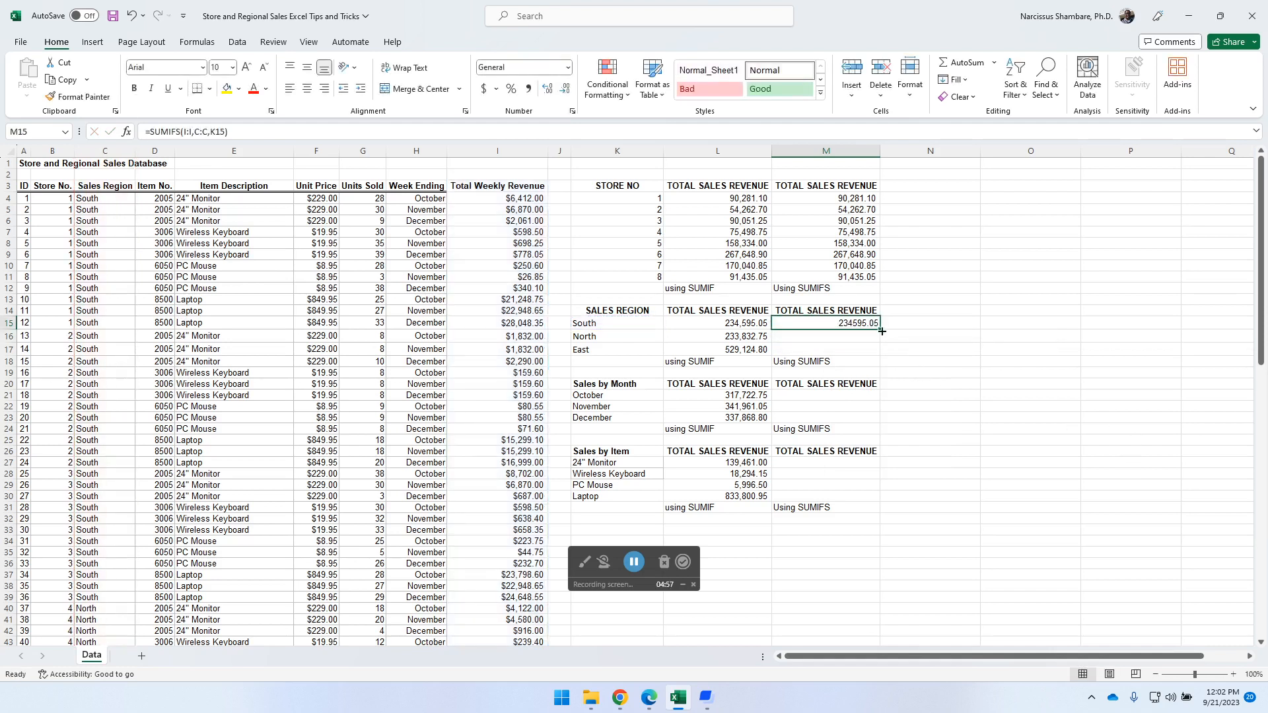
# - Fill the SUMIFS formula from M15 down through M17 and apply the Comma number style to M15:M17
pyautogui.moveTo(882, 329); pyautogui.dragTo(883, 355)
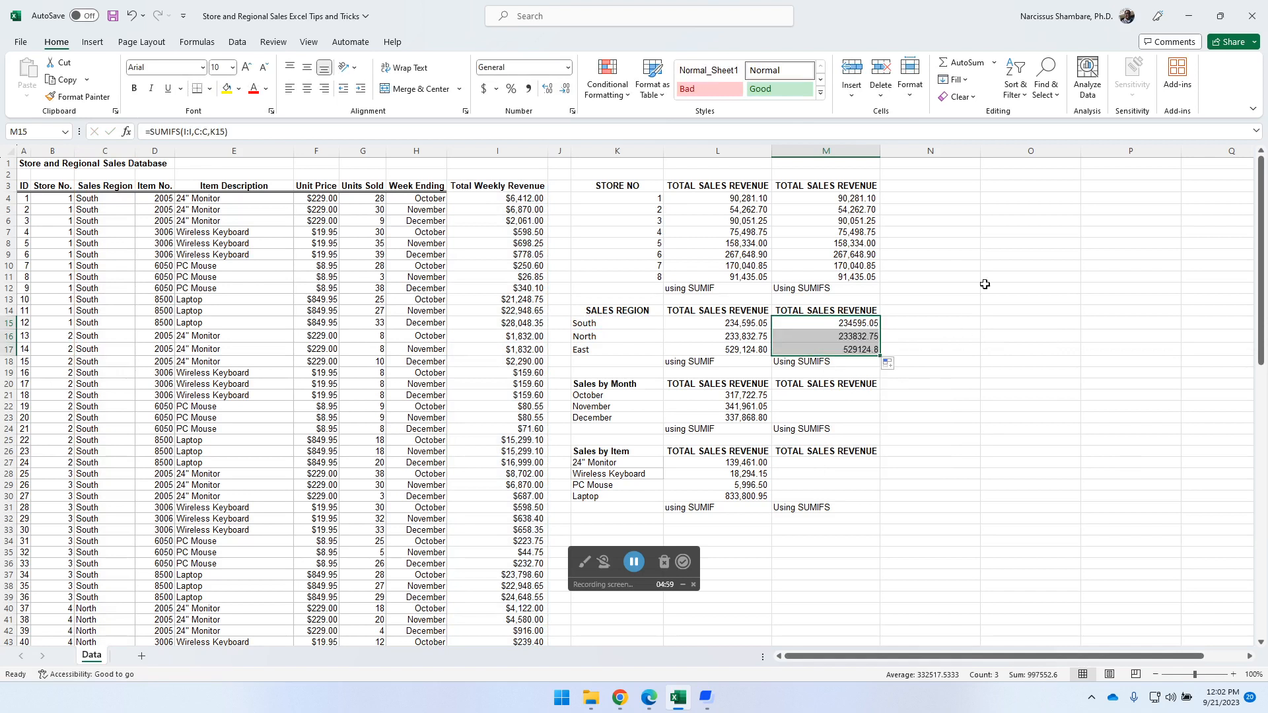
pyautogui.click(529, 88)
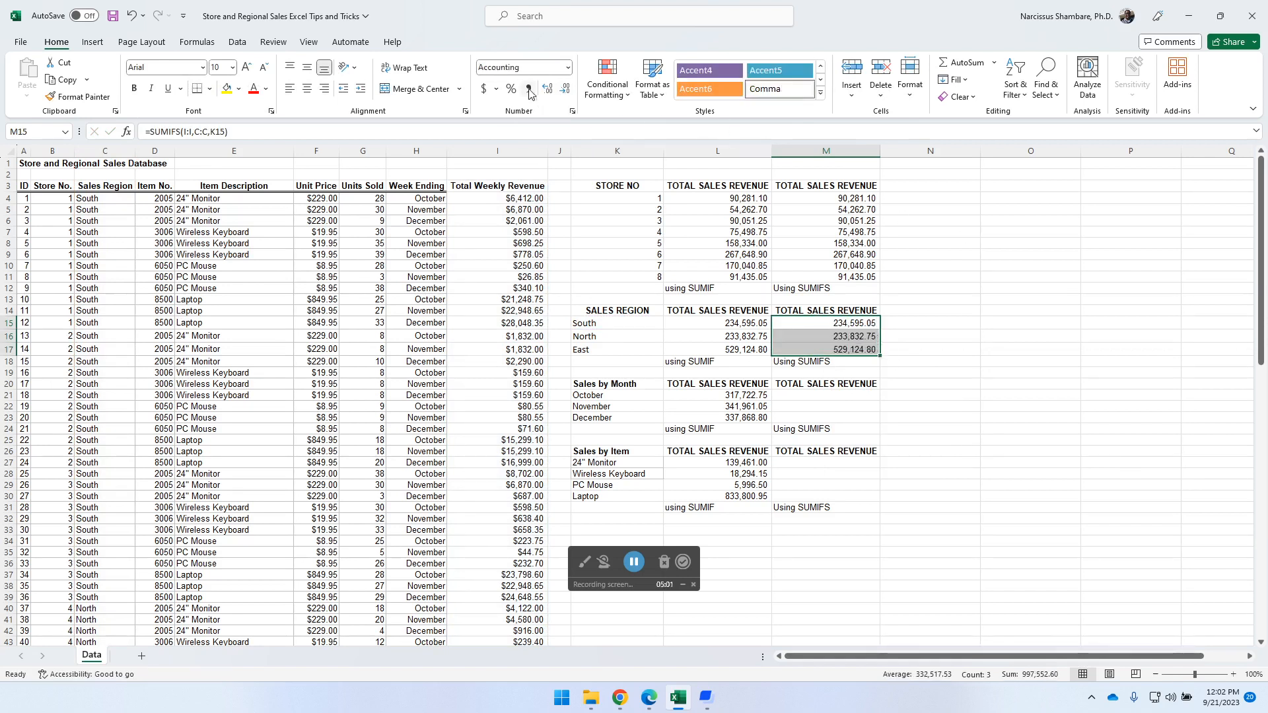
# - Enter =SUMIFS(I:I,H:H,K21) in M21 to total October's weekly revenue
pyautogui.click(845, 396)
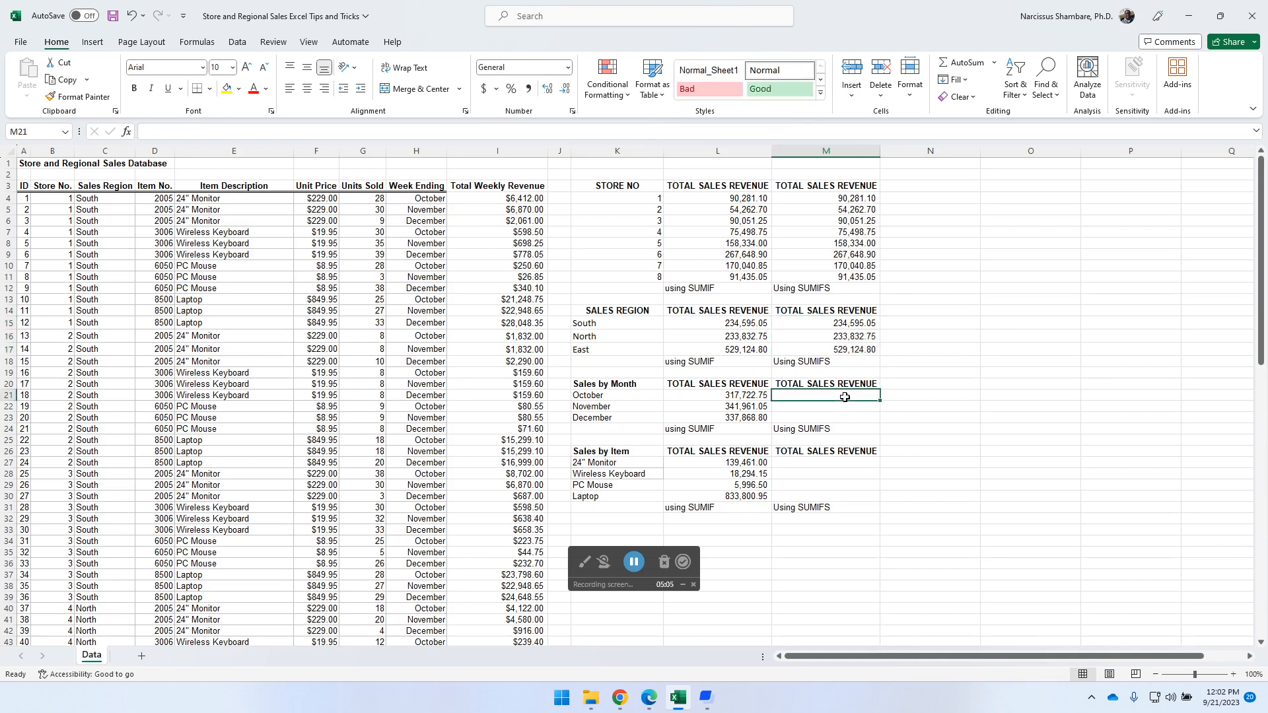
pyautogui.write('=sum')
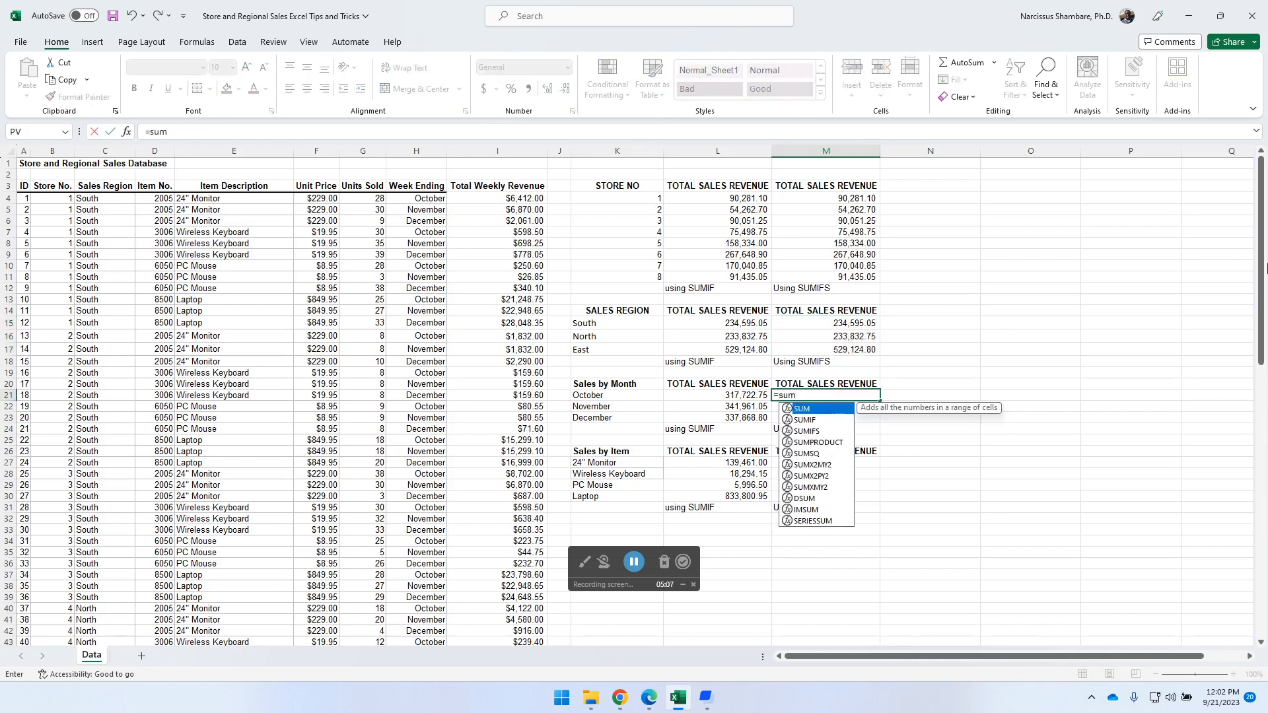
pyautogui.doubleClick(807, 431)
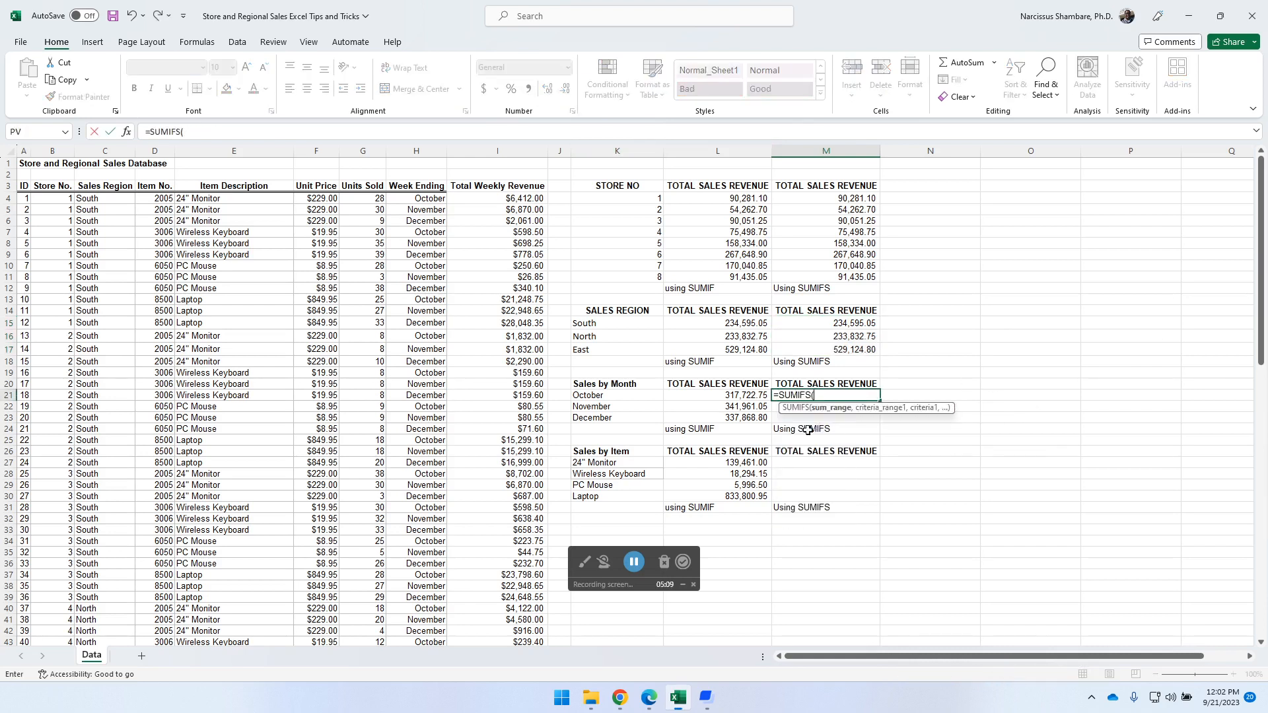
pyautogui.click(513, 152)
pyautogui.write(',')
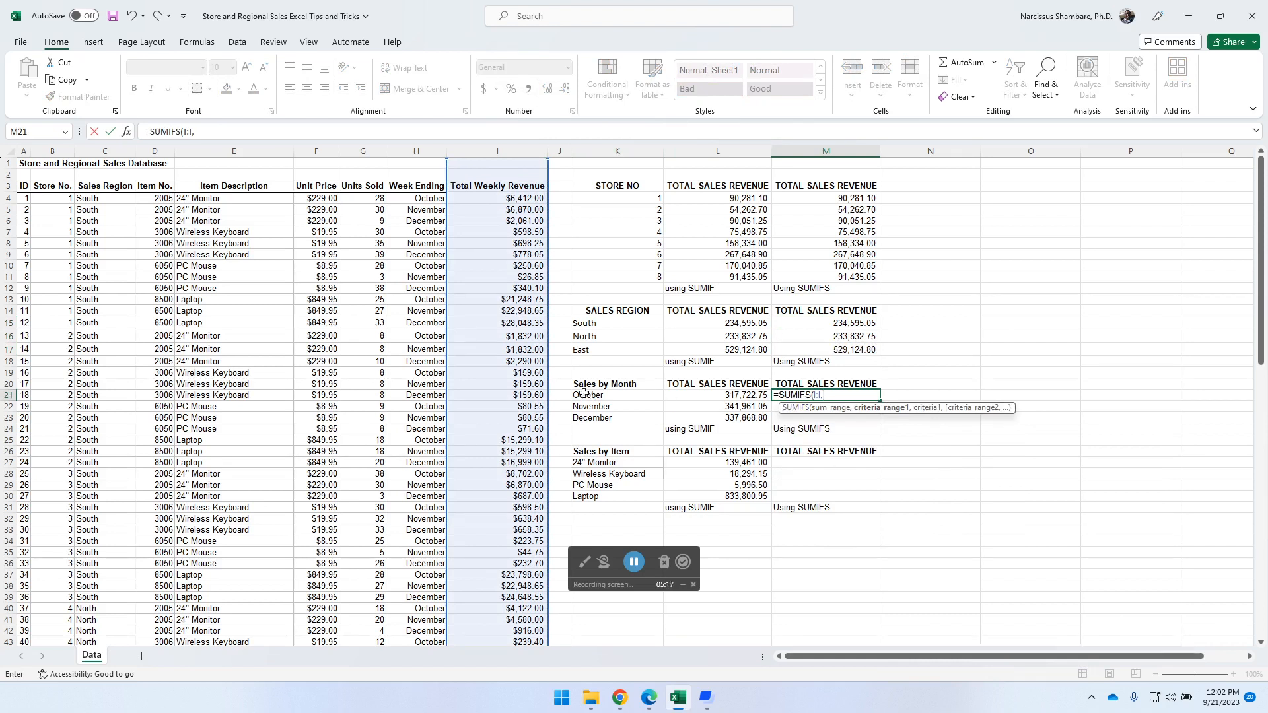
pyautogui.click(426, 149)
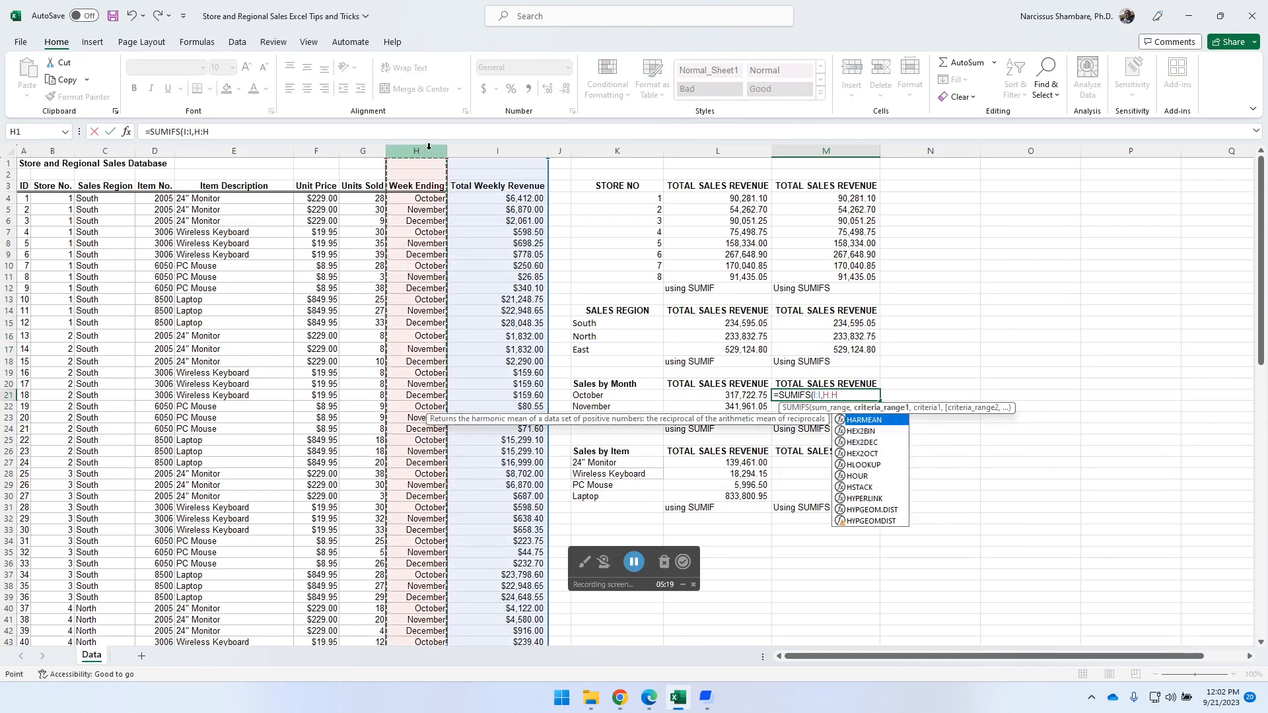
pyautogui.write(',')
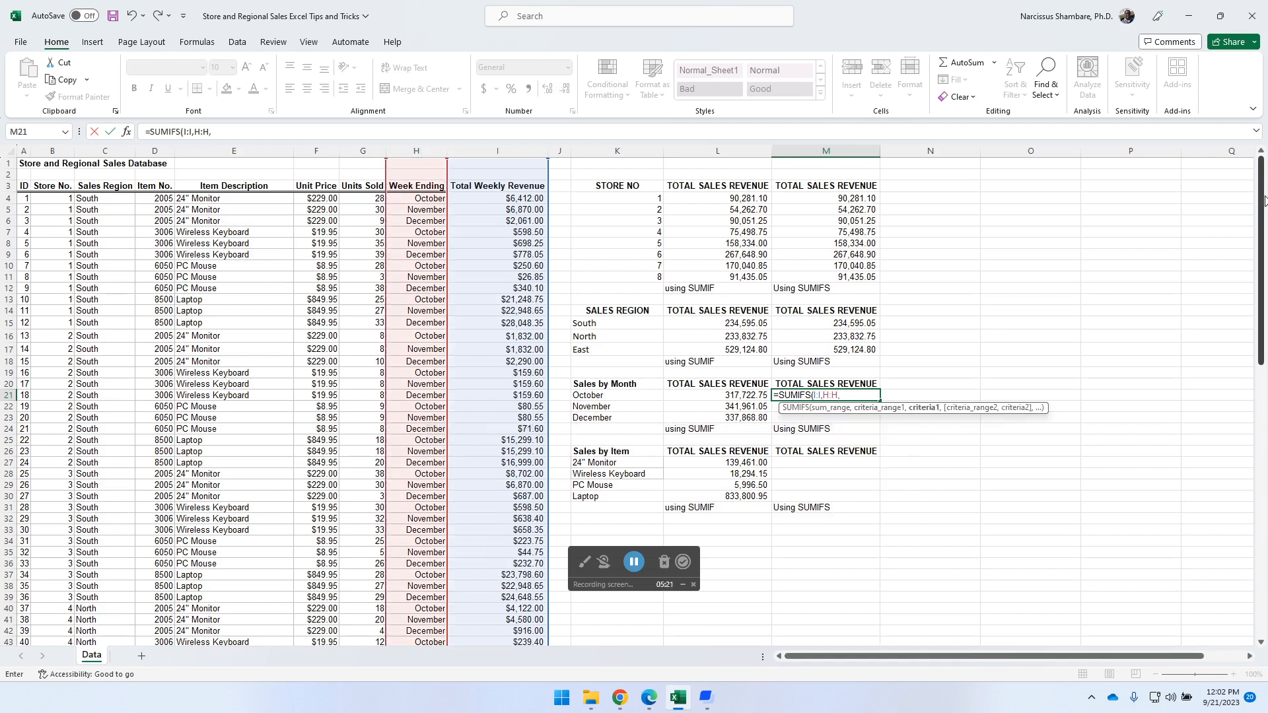
pyautogui.click(616, 397)
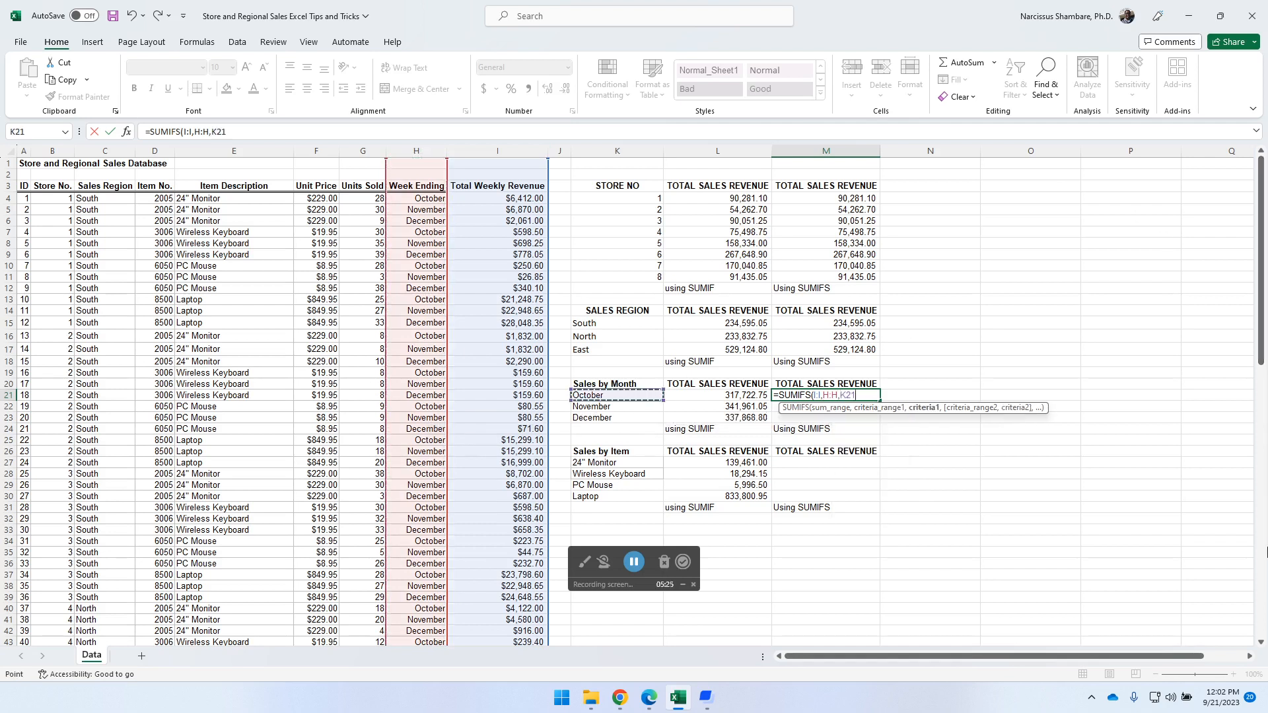
pyautogui.write(')')
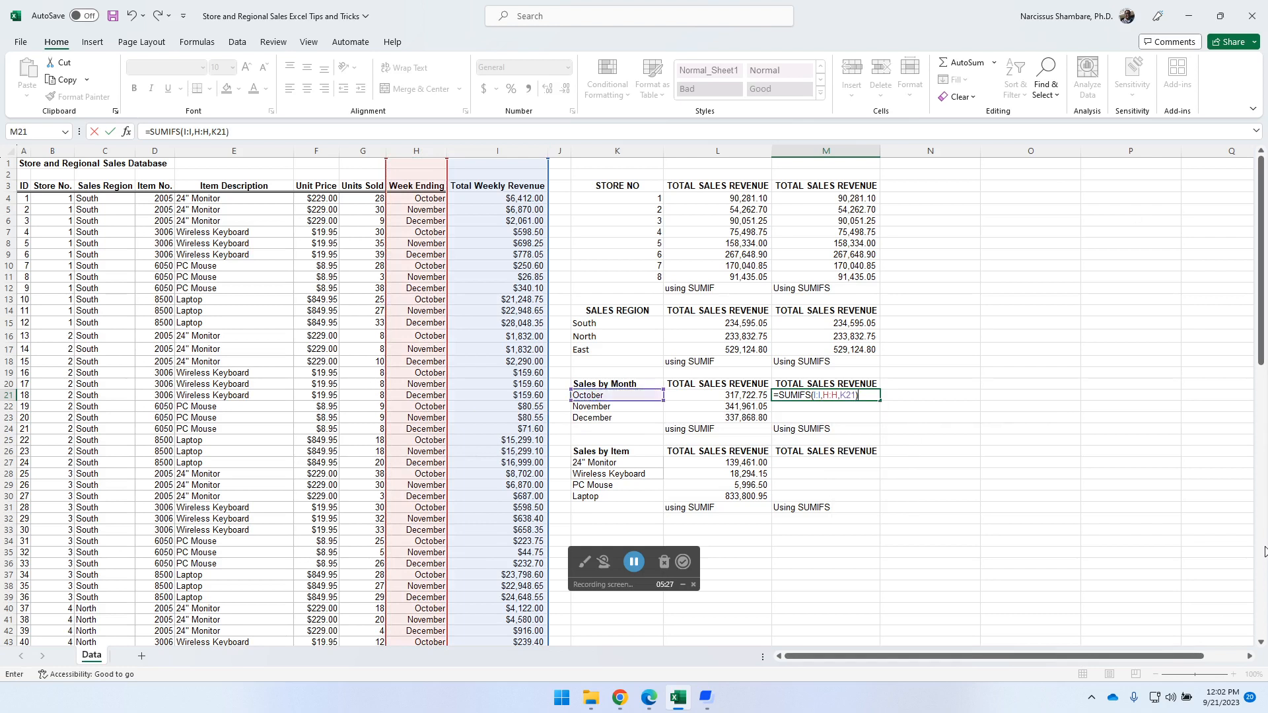
pyautogui.hotkey('ctrl', 'Return')
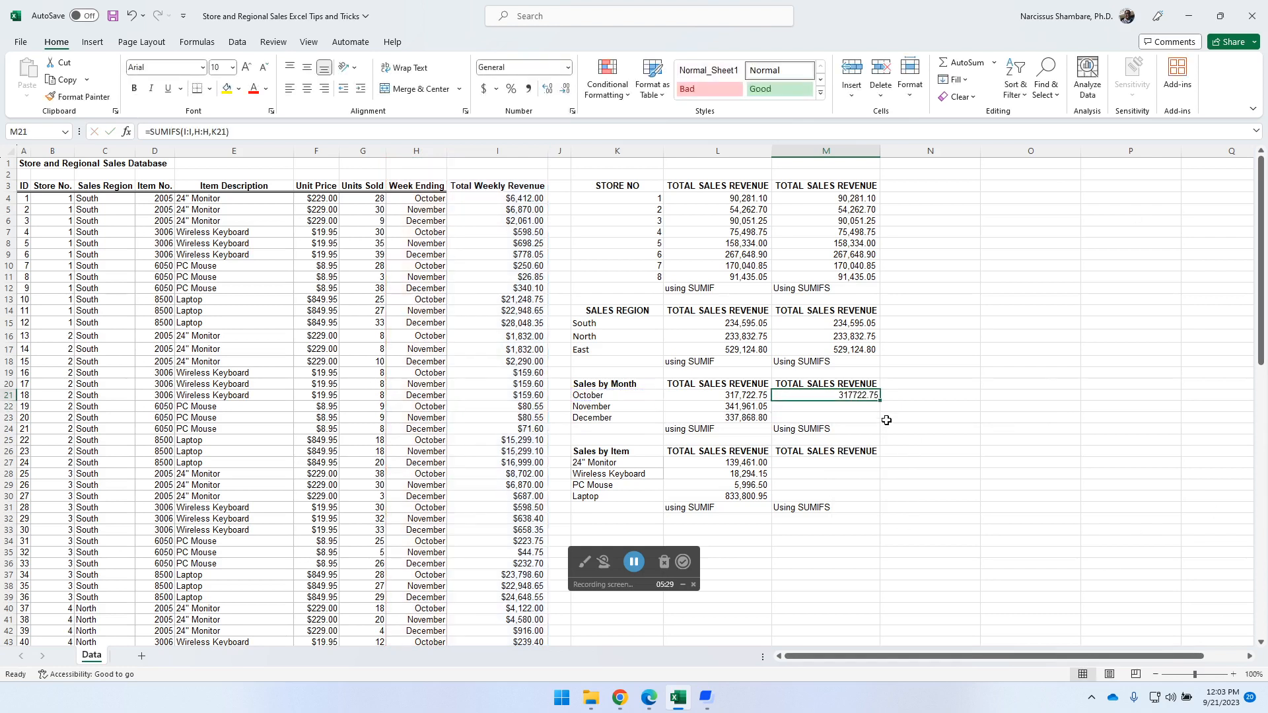
# - Fill the SUMIFS formula from M21 down through M23 and apply the Comma number style to M21:M23
pyautogui.moveTo(881, 400); pyautogui.dragTo(883, 421)
pyautogui.click(527, 89)
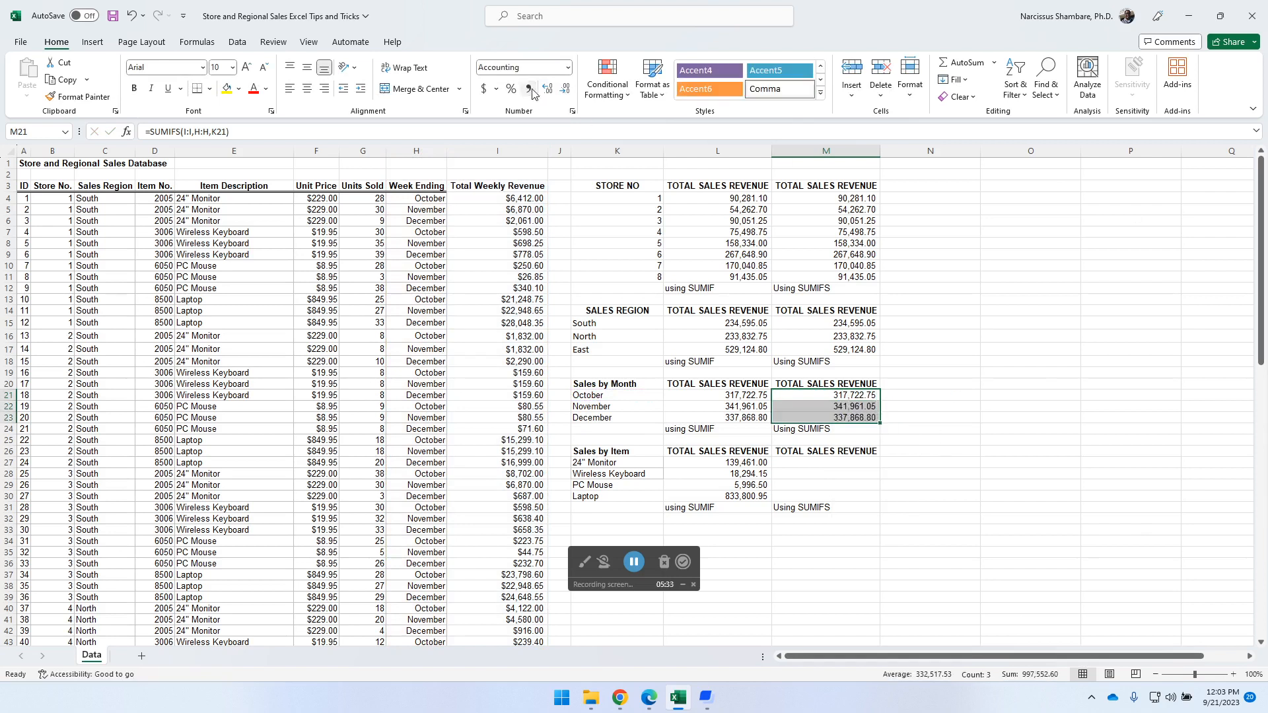
# - Enter =SUMIFS(I:I,E:E,K27) in M27 to total the 24" Monitor revenue
pyautogui.click(819, 463)
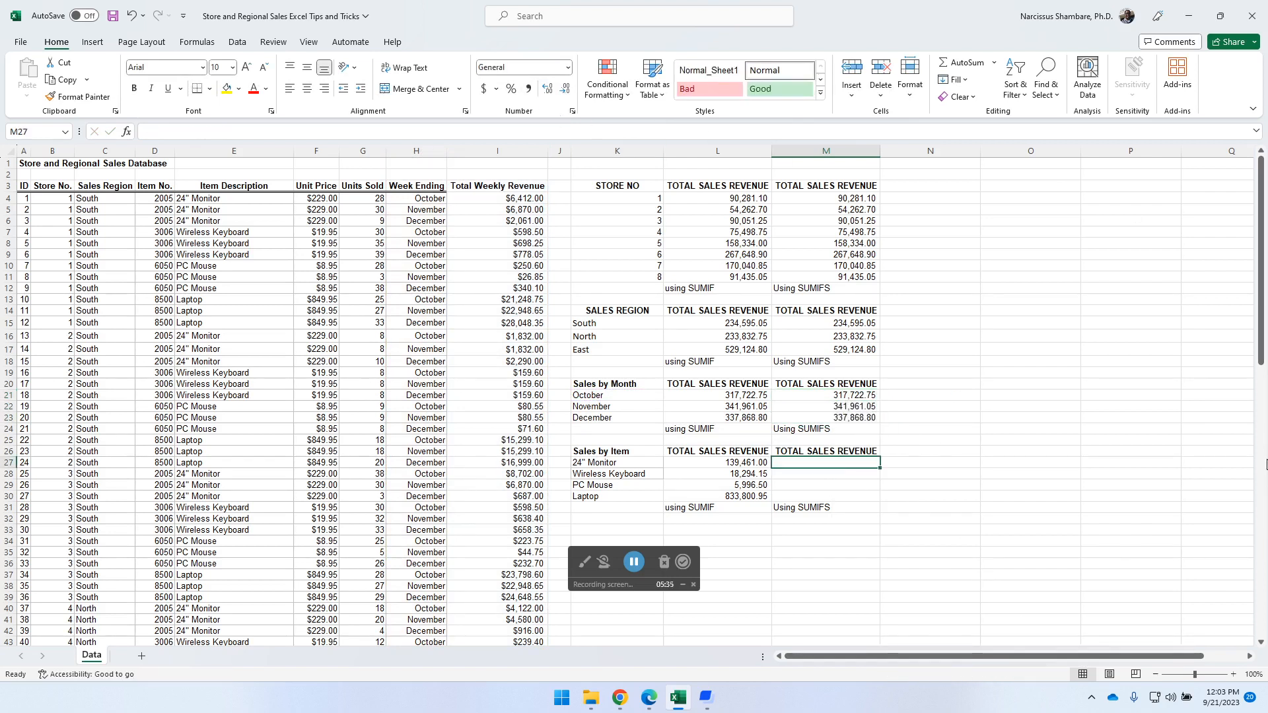
pyautogui.write('=')
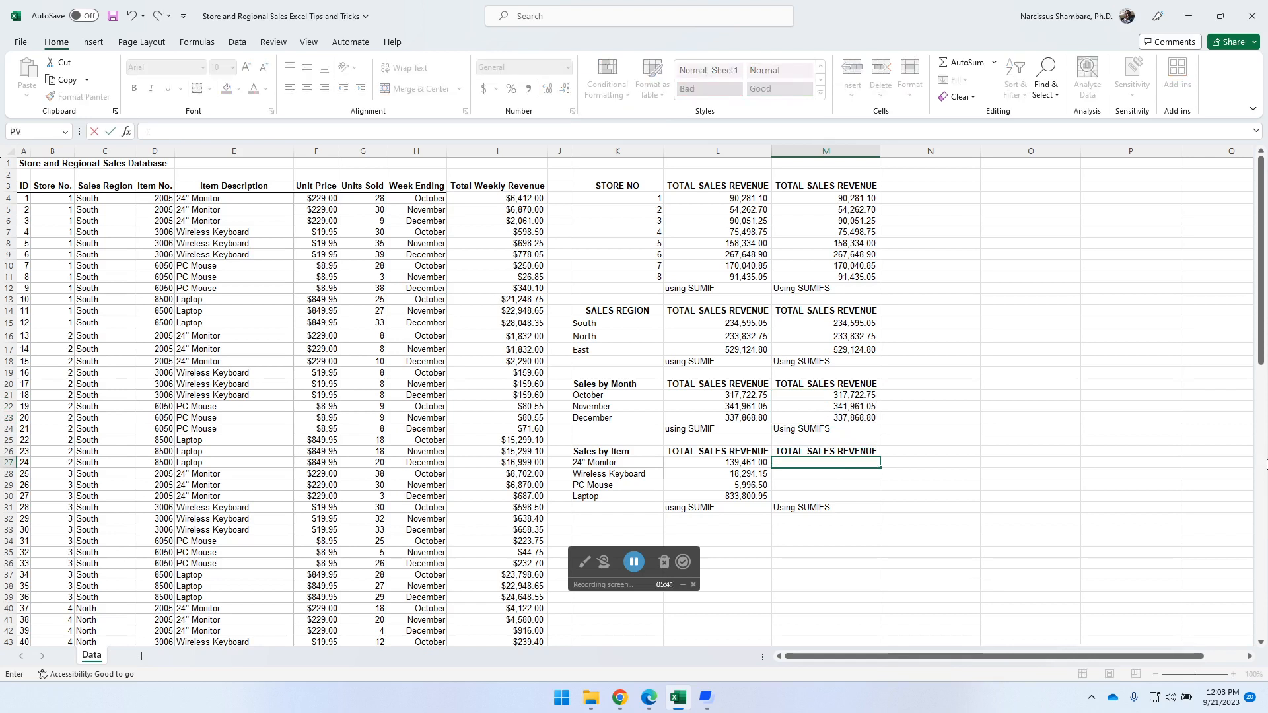
pyautogui.write('sum')
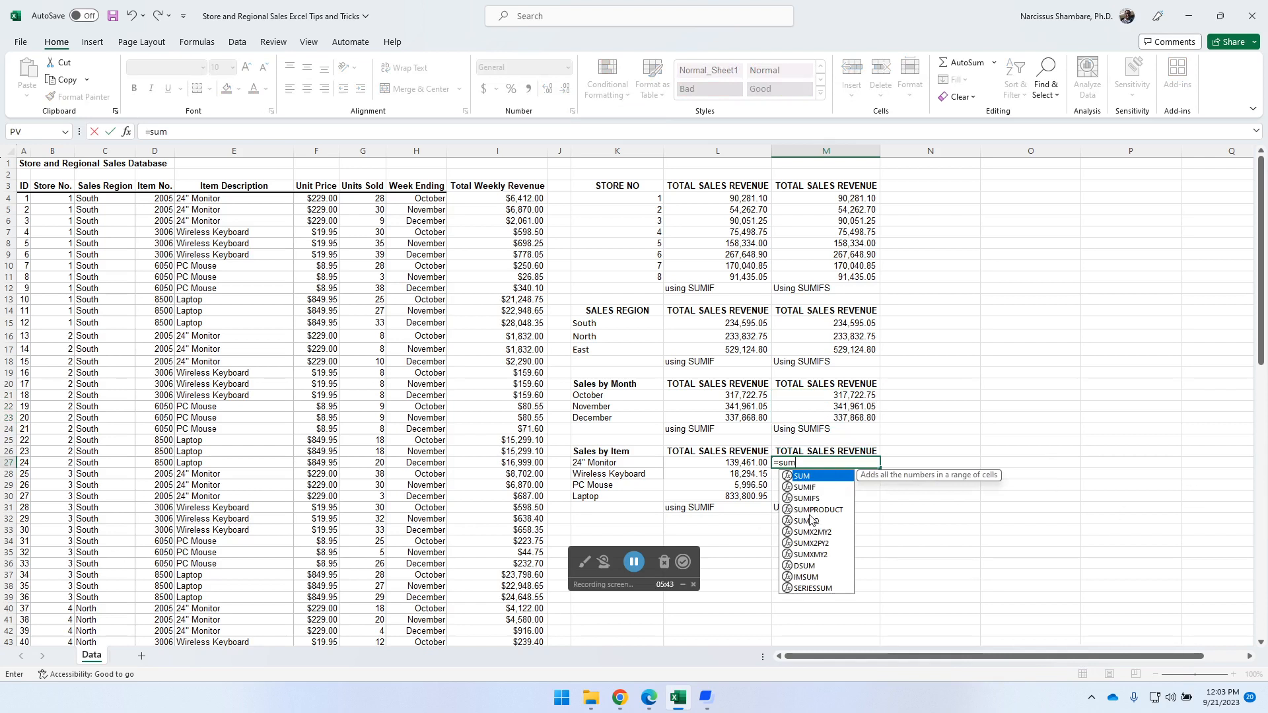
pyautogui.doubleClick(807, 499)
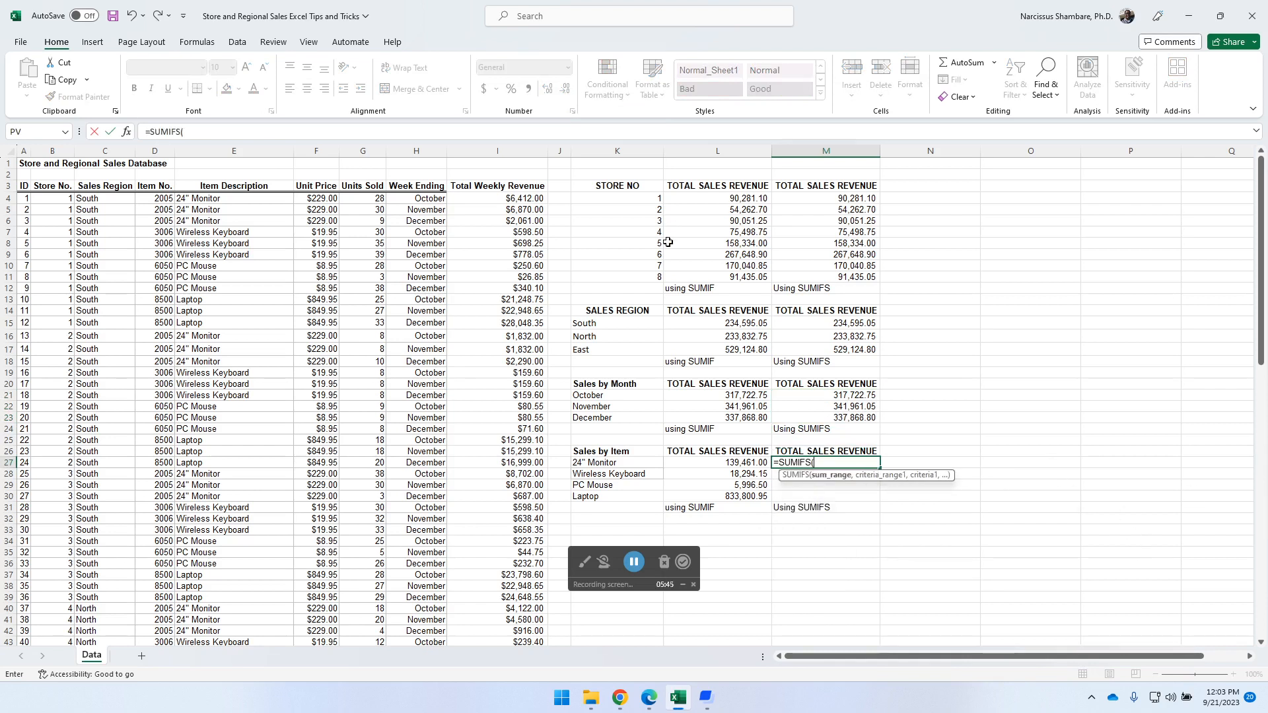
pyautogui.click(495, 151)
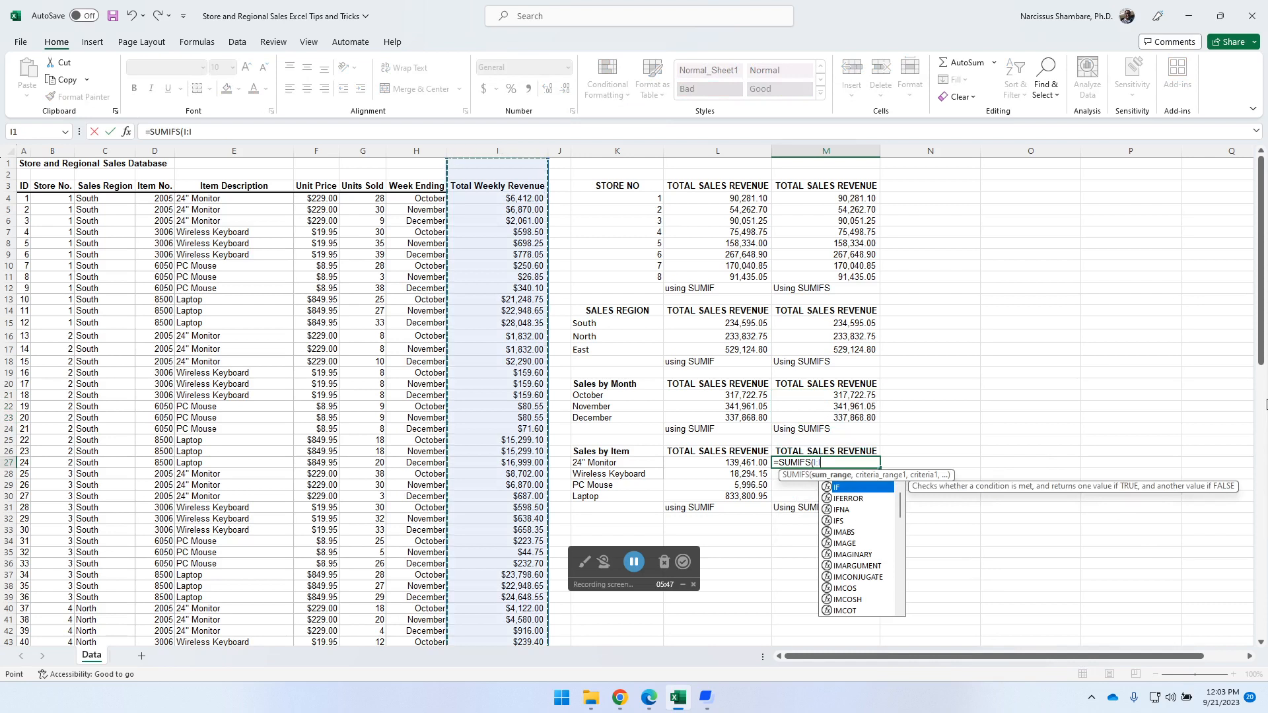
pyautogui.write(',')
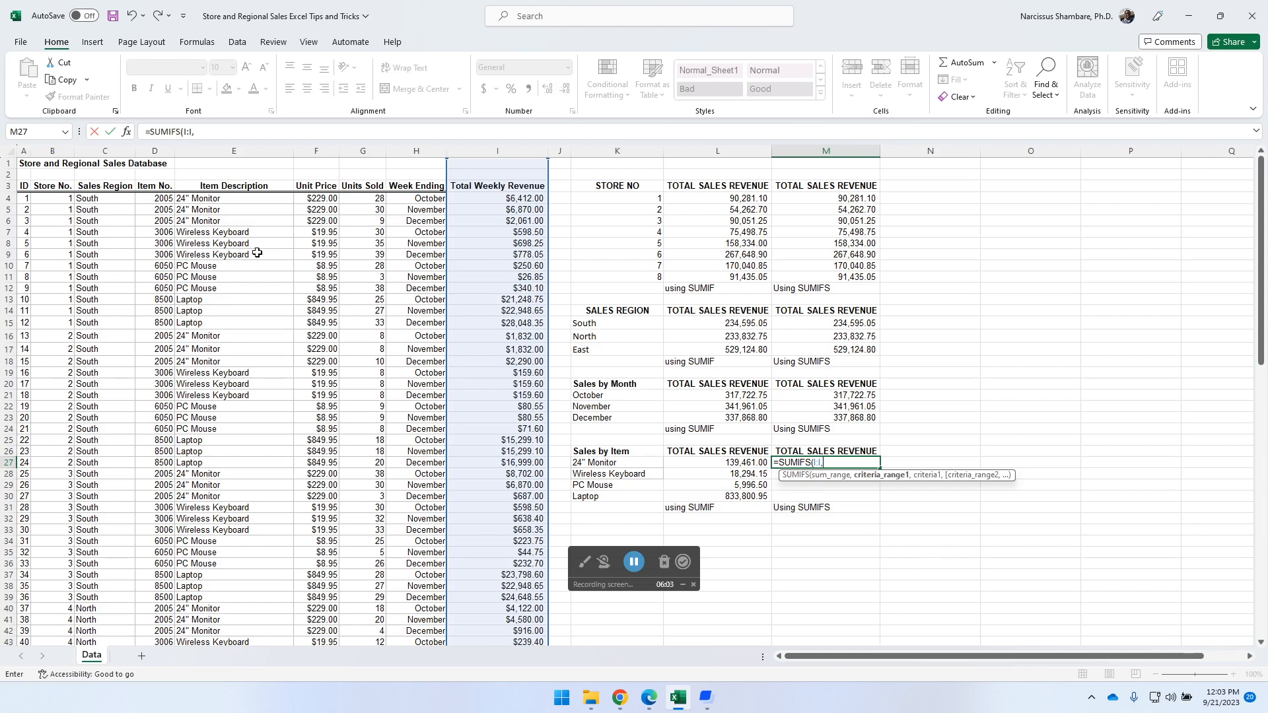
pyautogui.click(253, 151)
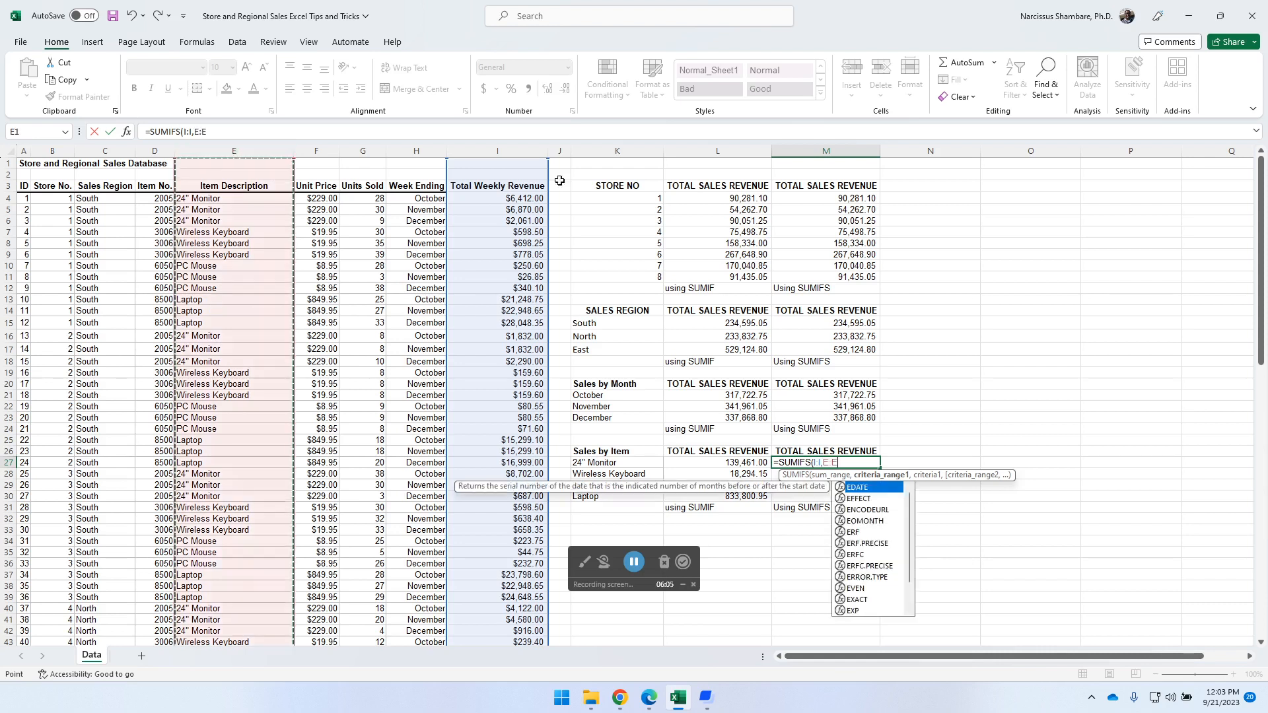
pyautogui.write(',')
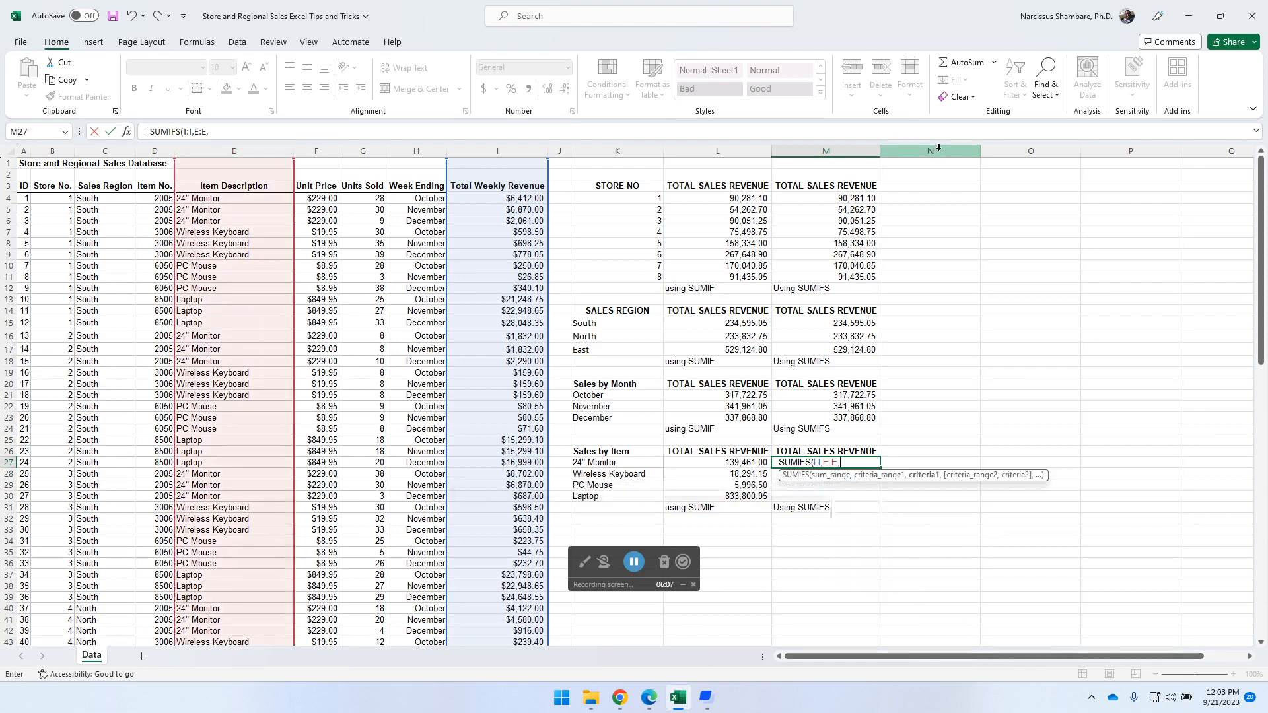
pyautogui.click(624, 463)
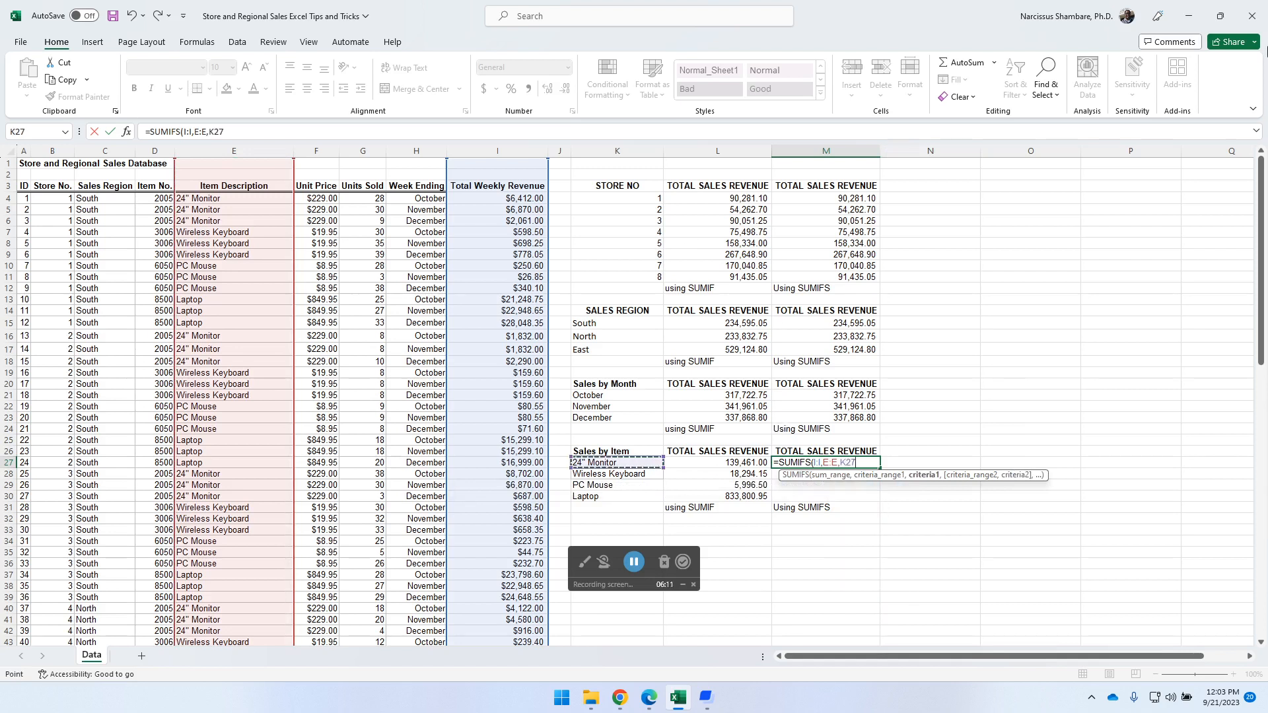
pyautogui.write(')')
pyautogui.hotkey('ctrl', 'Return')
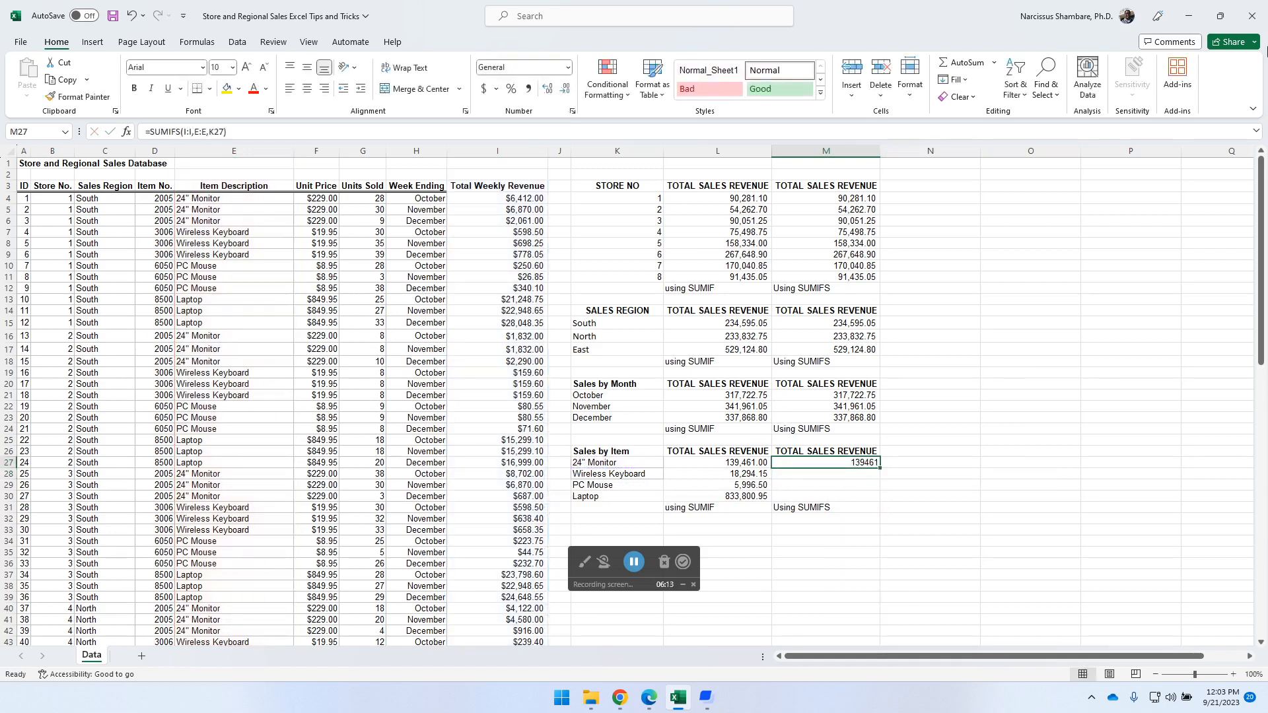
# - Apply the Comma number style to M27 and fill its SUMIFS formula down through M30
pyautogui.click(529, 91)
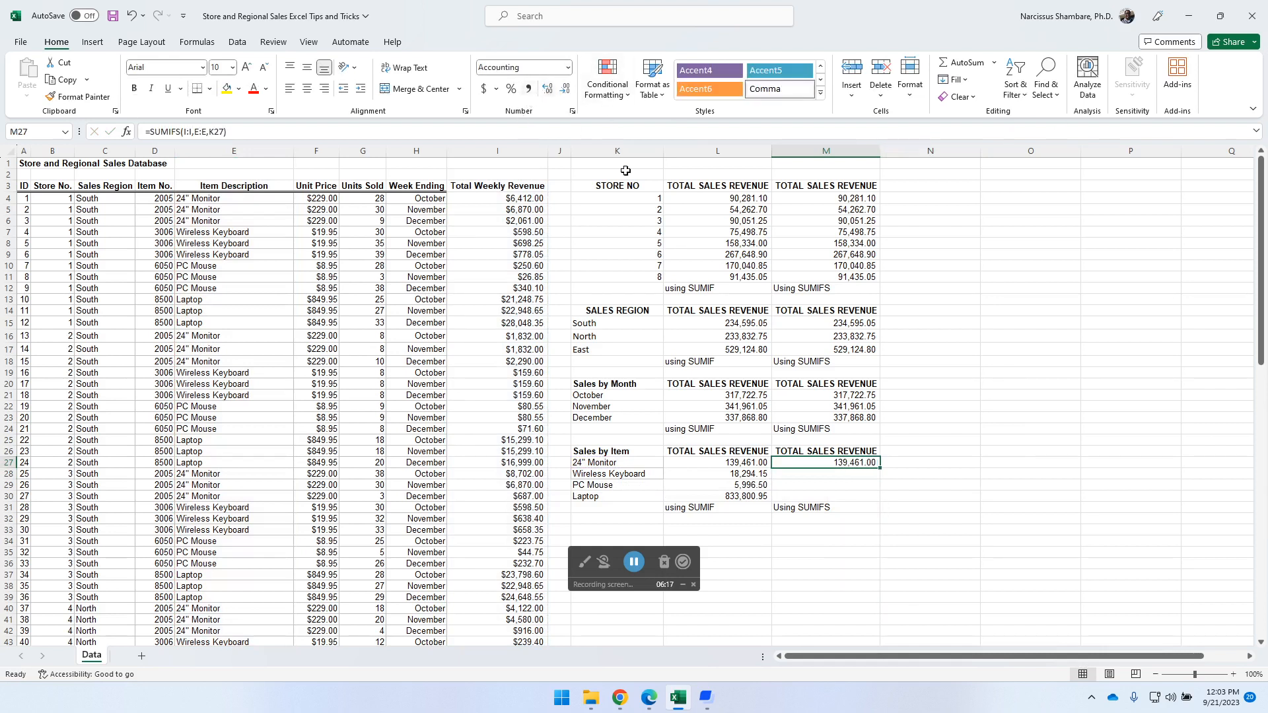
pyautogui.moveTo(881, 471); pyautogui.dragTo(889, 499)
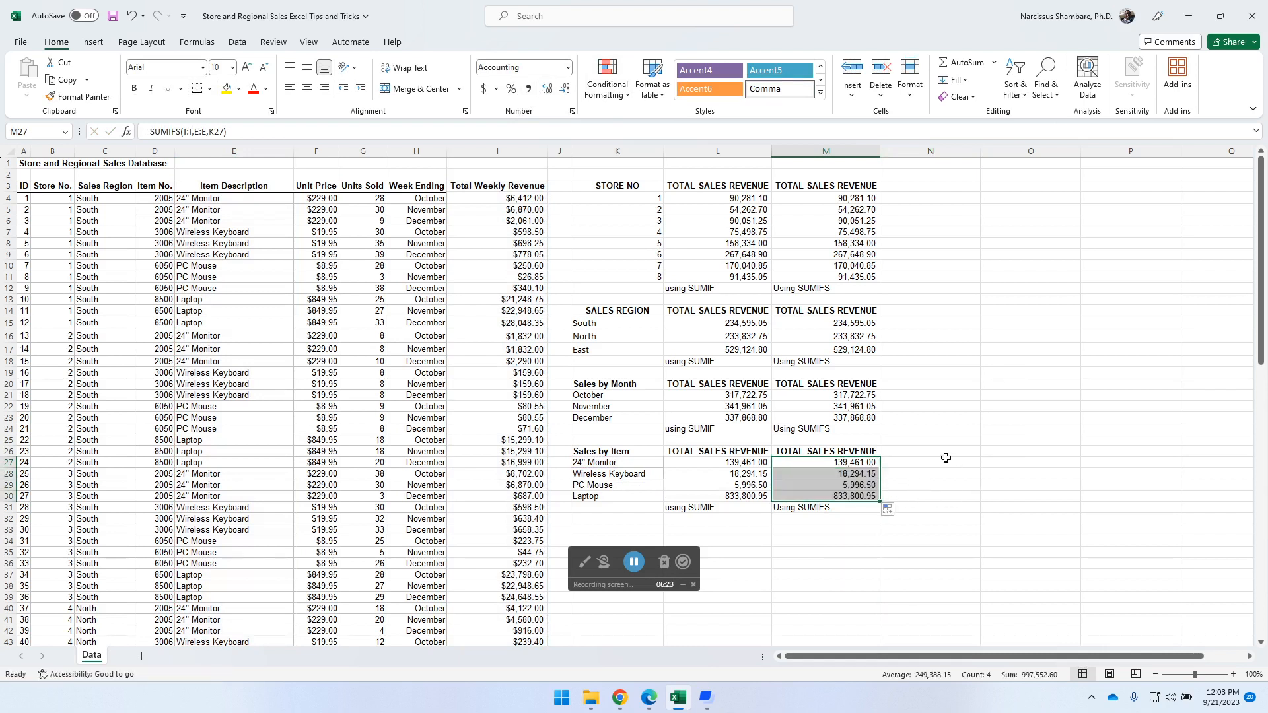
# - Compare the Laptop revenue's SUMIFS formula in M30 with the SUMIF formula in L30
pyautogui.click(857, 496)
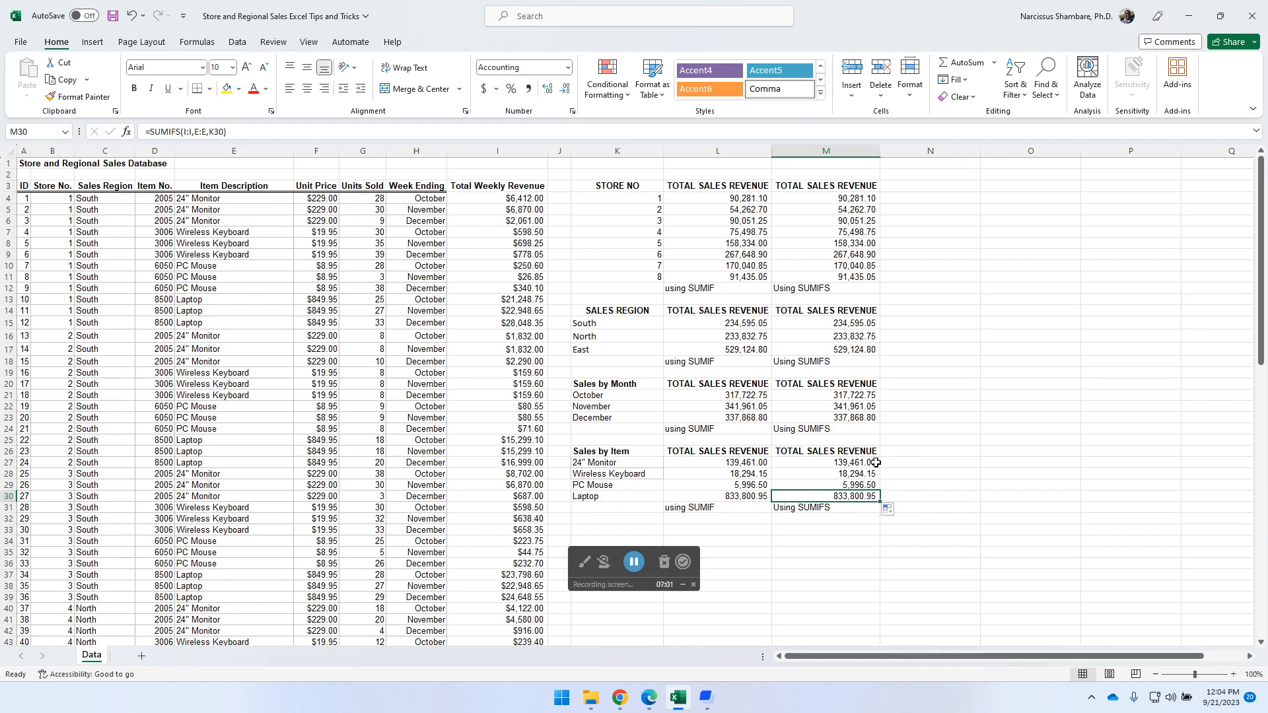
pyautogui.click(738, 497)
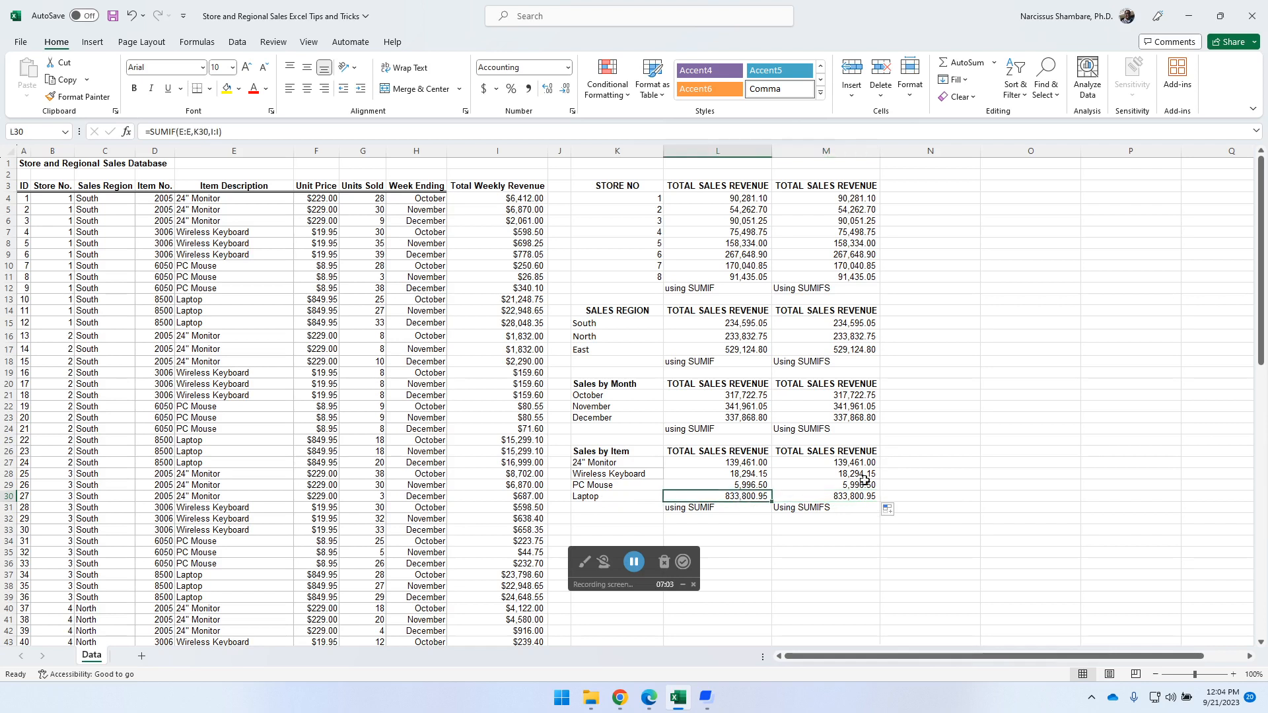